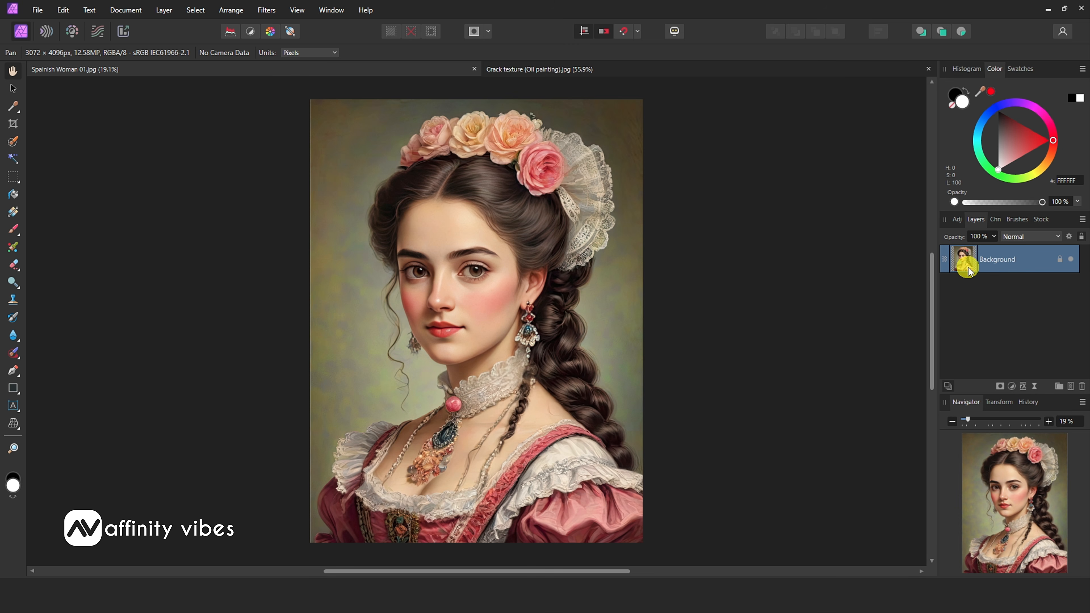
- Unlock the portrait's Background layer and duplicate it
{"action": "left_click", "coordinate": [1059, 259]}
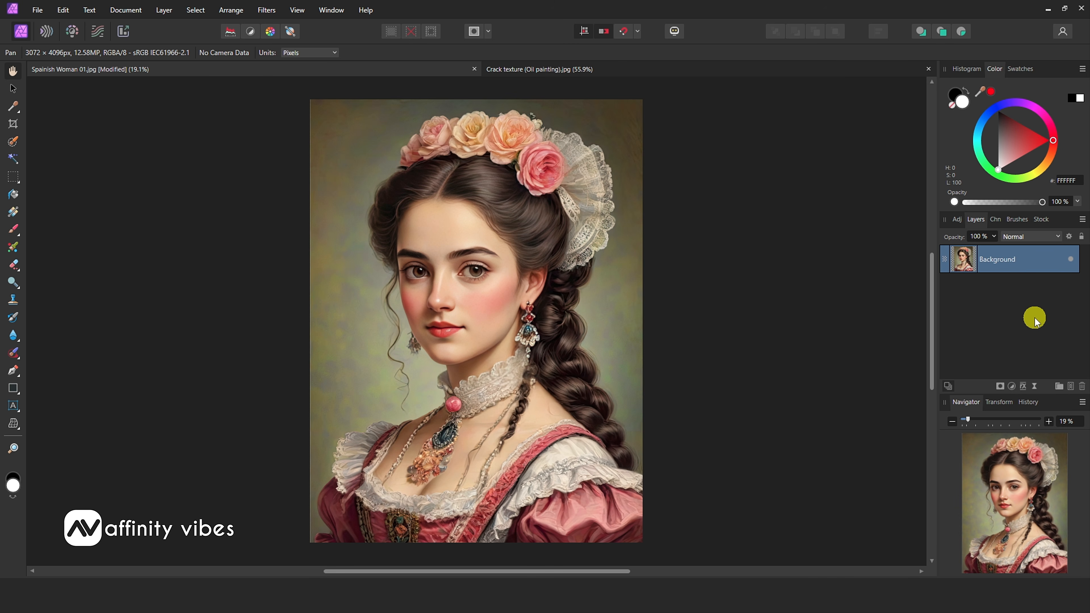
{"action": "key", "text": "ctrl+j"}
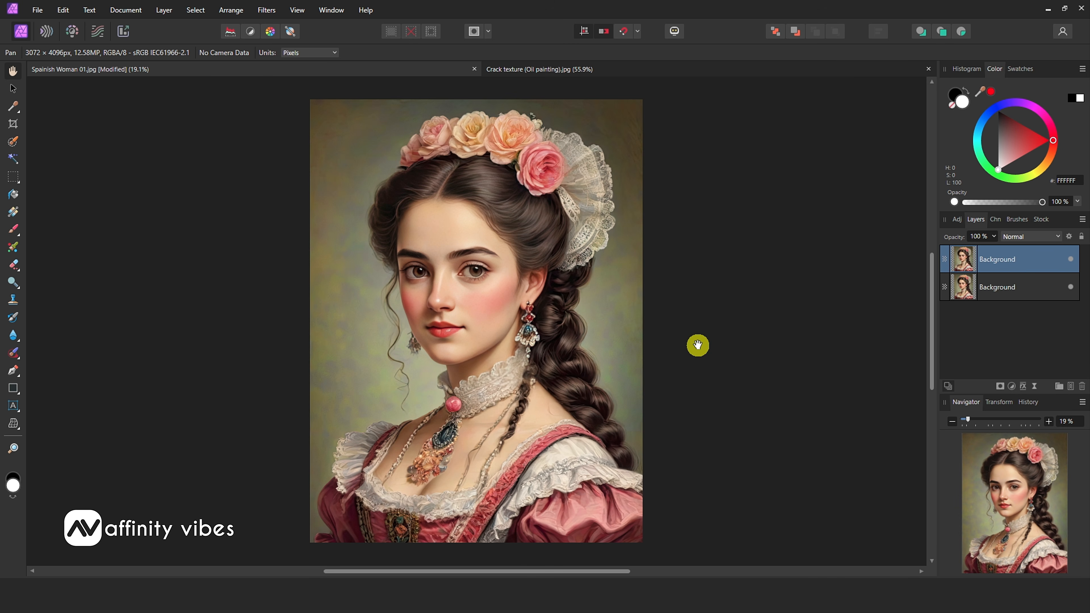
{"action": "key", "text": "ctrl+plus"}
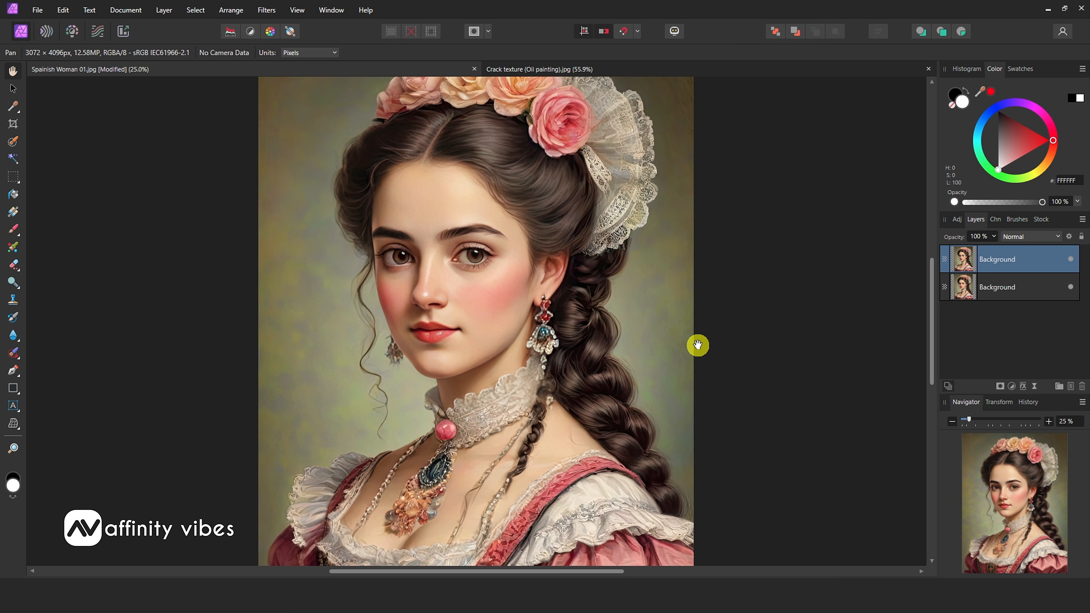
{"action": "scroll", "coordinate": [697, 345], "scroll_direction": "up", "scroll_amount": 2}
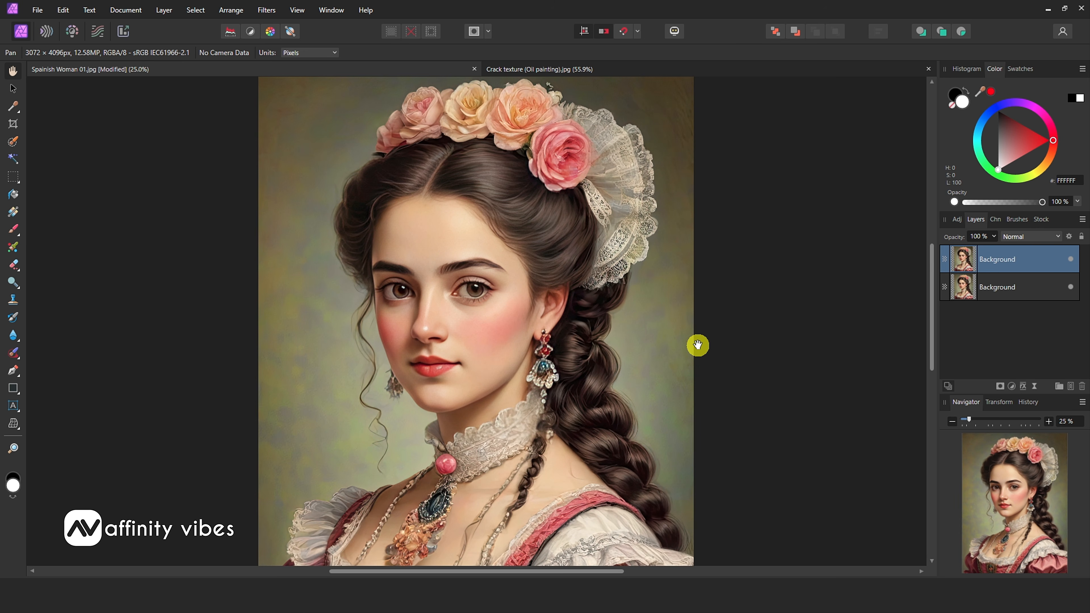
{"action": "scroll", "coordinate": [697, 345], "scroll_direction": "down", "scroll_amount": 1}
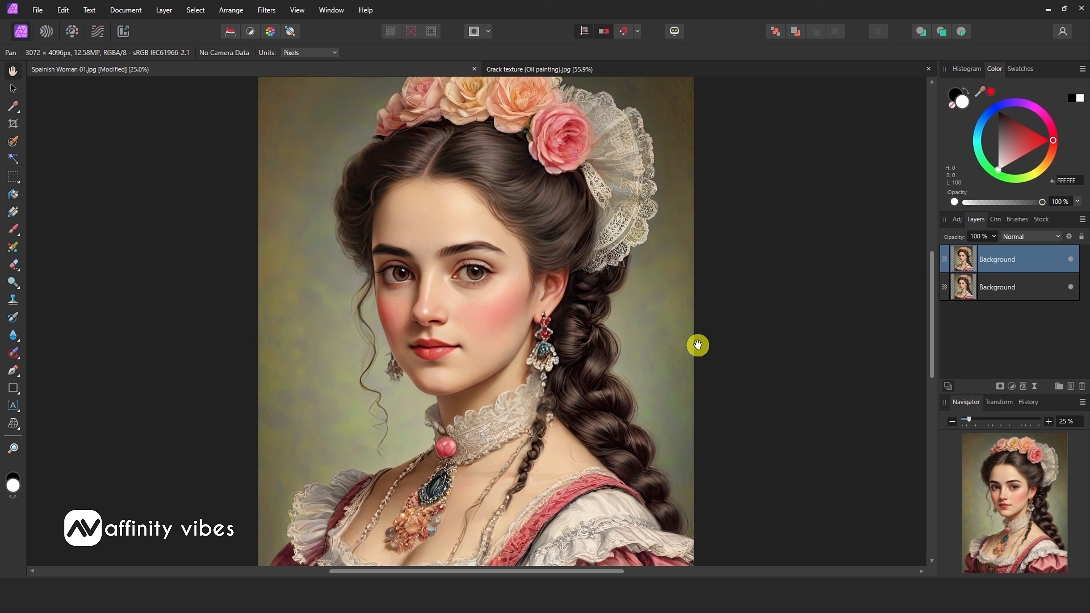
- Unlock the Background layer in the crack texture document and create a new pattern layer from it
{"action": "left_click", "coordinate": [502, 67]}
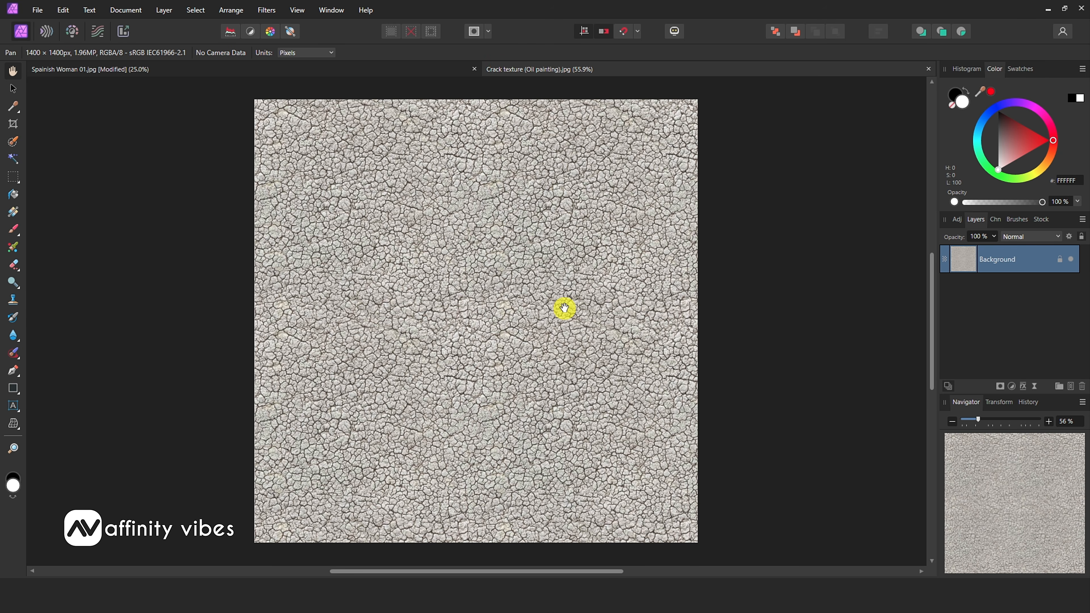
{"action": "left_click", "coordinate": [1059, 260]}
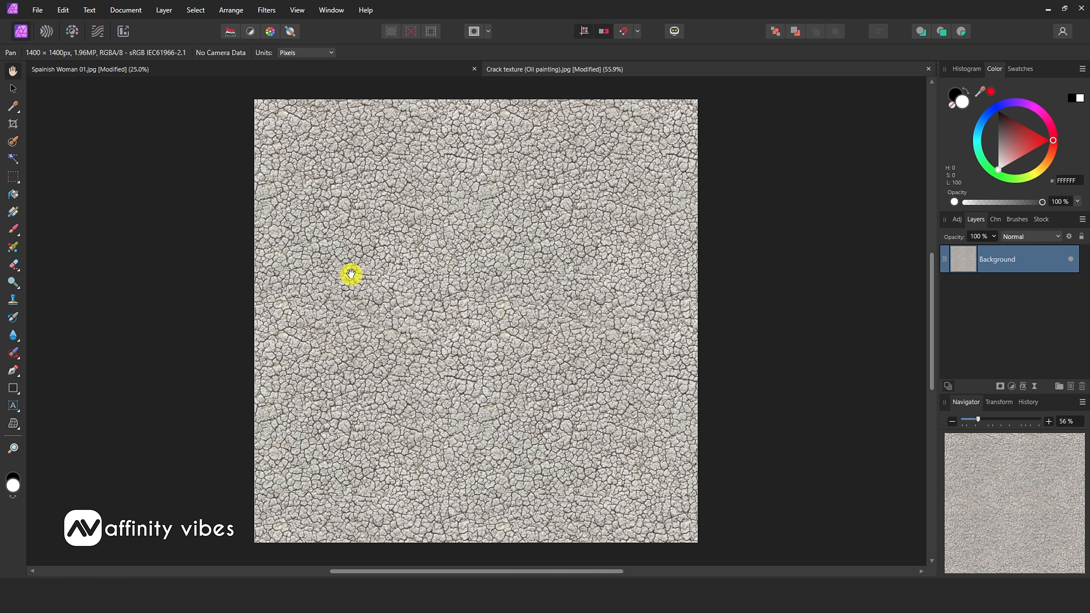
{"action": "left_click", "coordinate": [164, 11]}
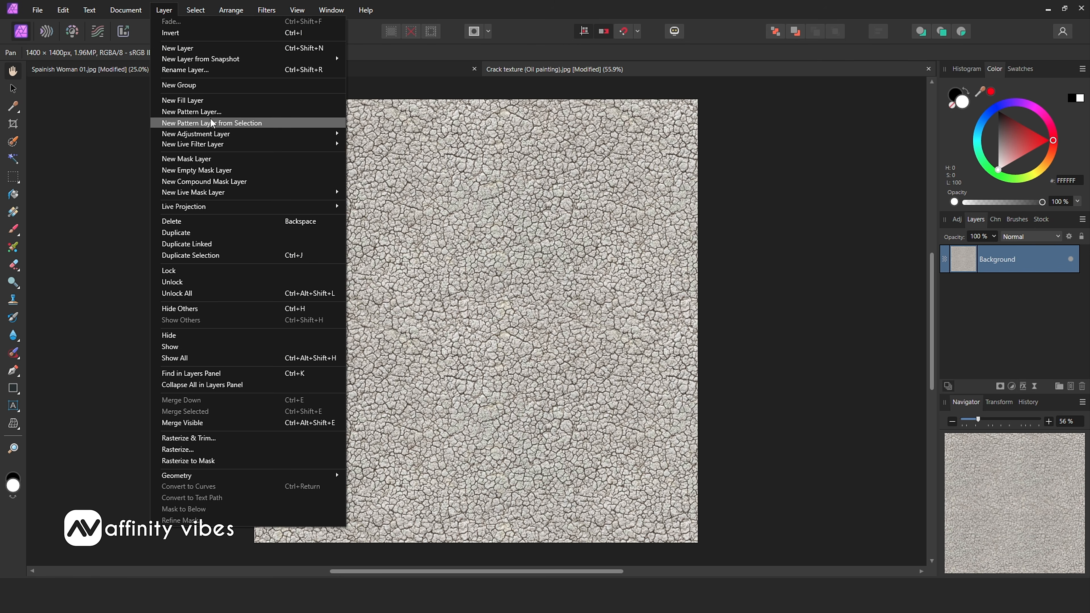
{"action": "left_click", "coordinate": [267, 127]}
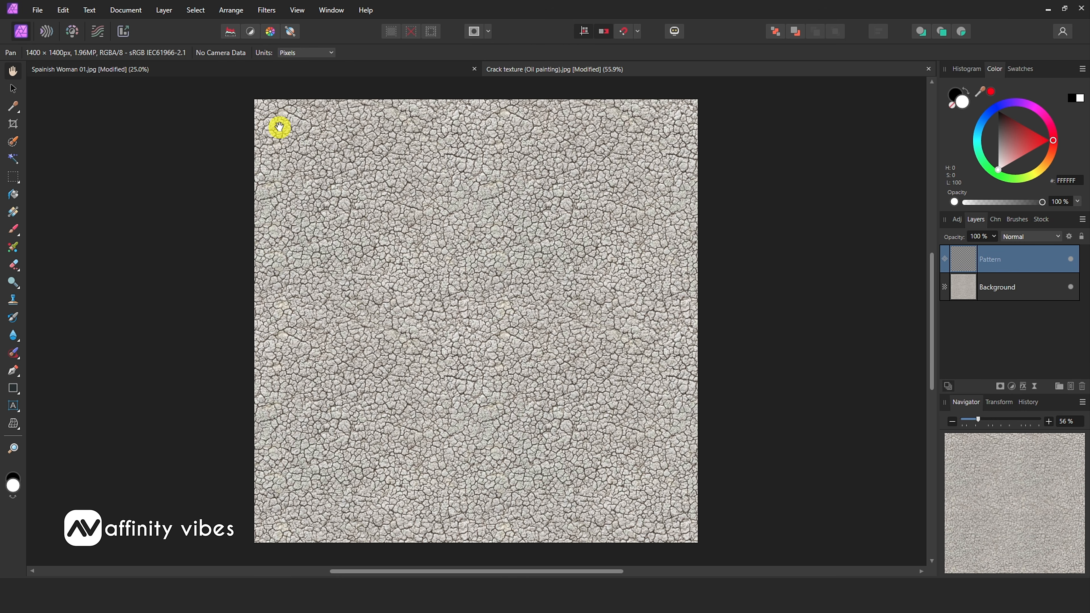
- Copy the crack Pattern layer into the portrait document above both Background layers and hide it
{"action": "left_click", "coordinate": [959, 261]}
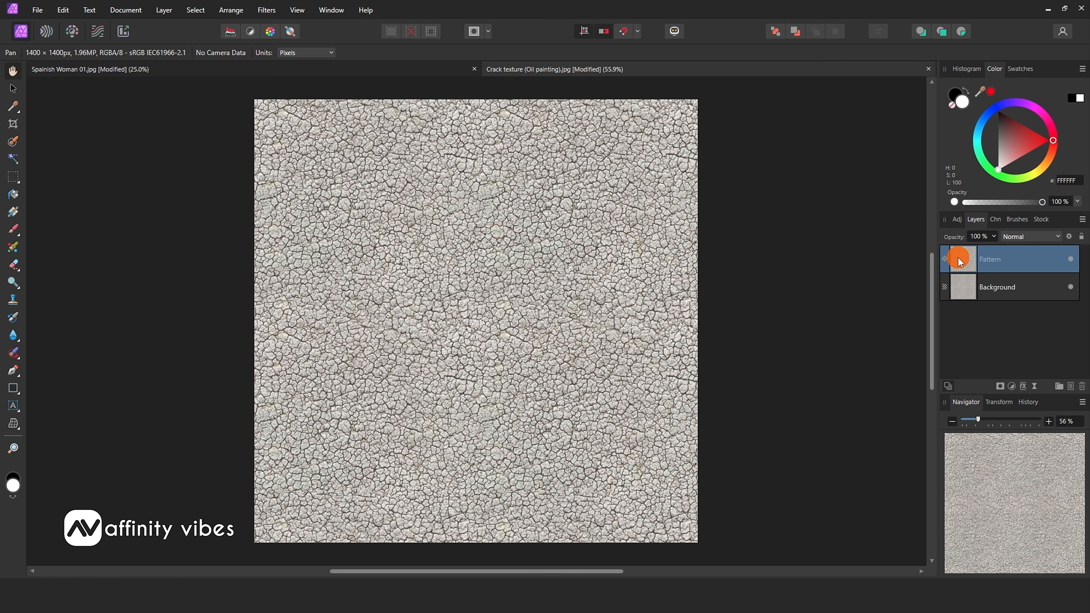
{"action": "left_click", "coordinate": [114, 69]}
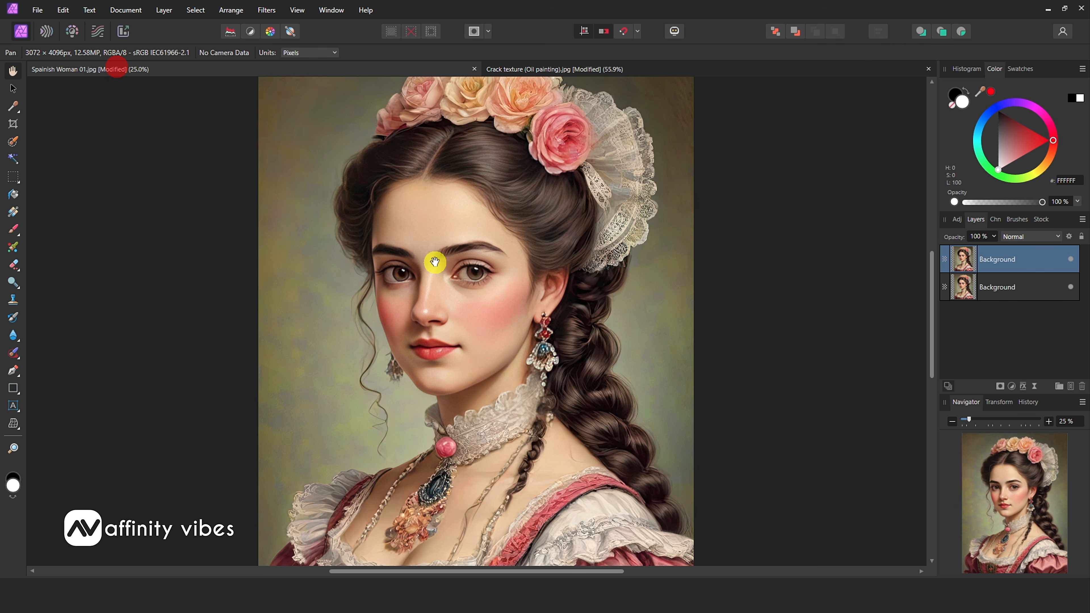
{"action": "scroll", "coordinate": [435, 262], "scroll_direction": "down", "scroll_amount": 3}
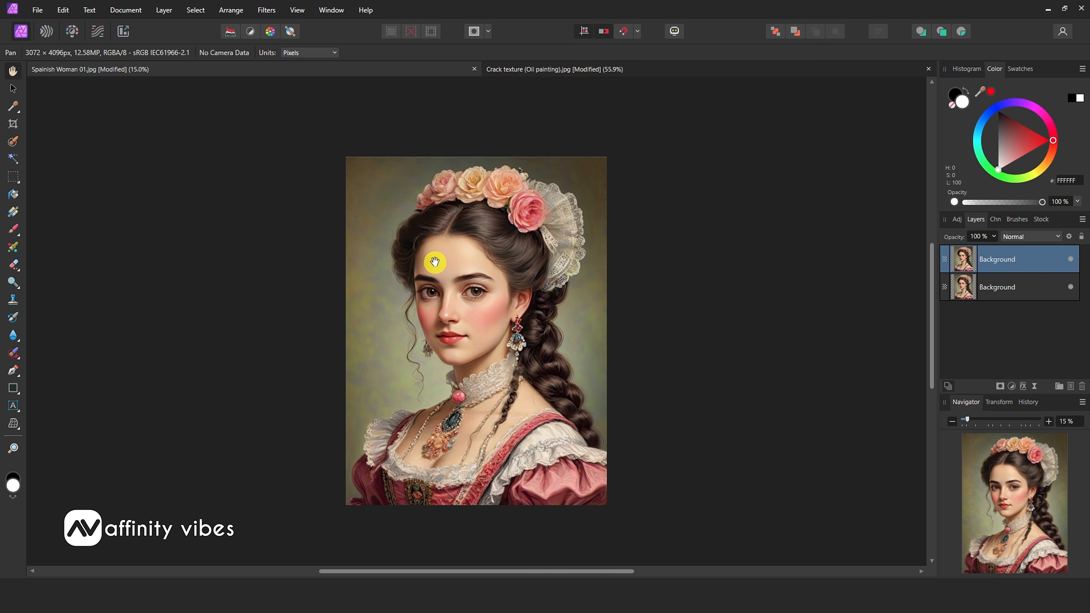
{"action": "key", "text": "ctrl+v"}
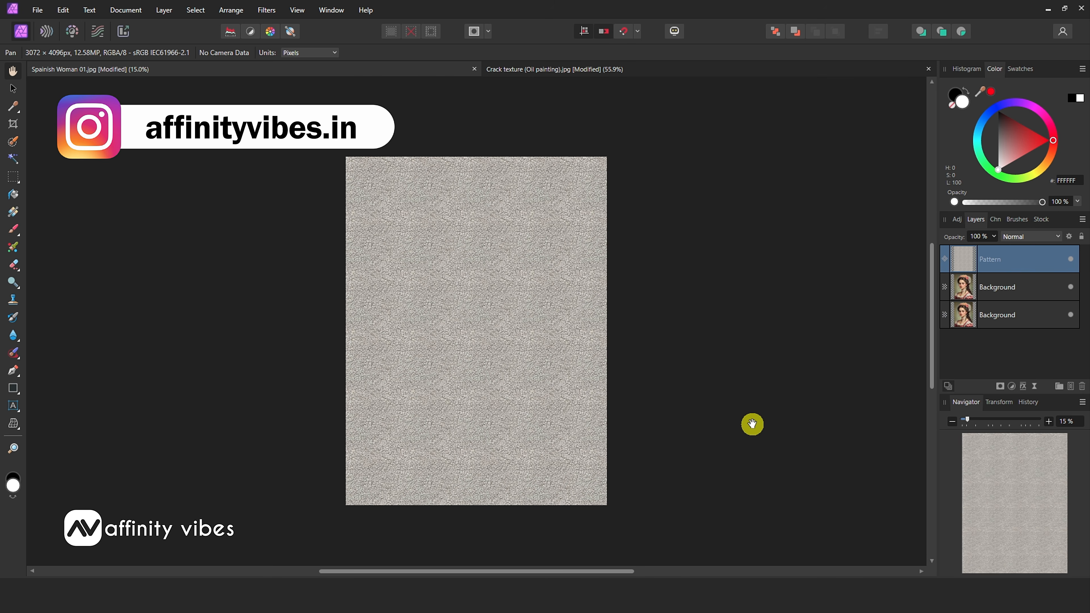
{"action": "key", "text": "ctrl+plus"}
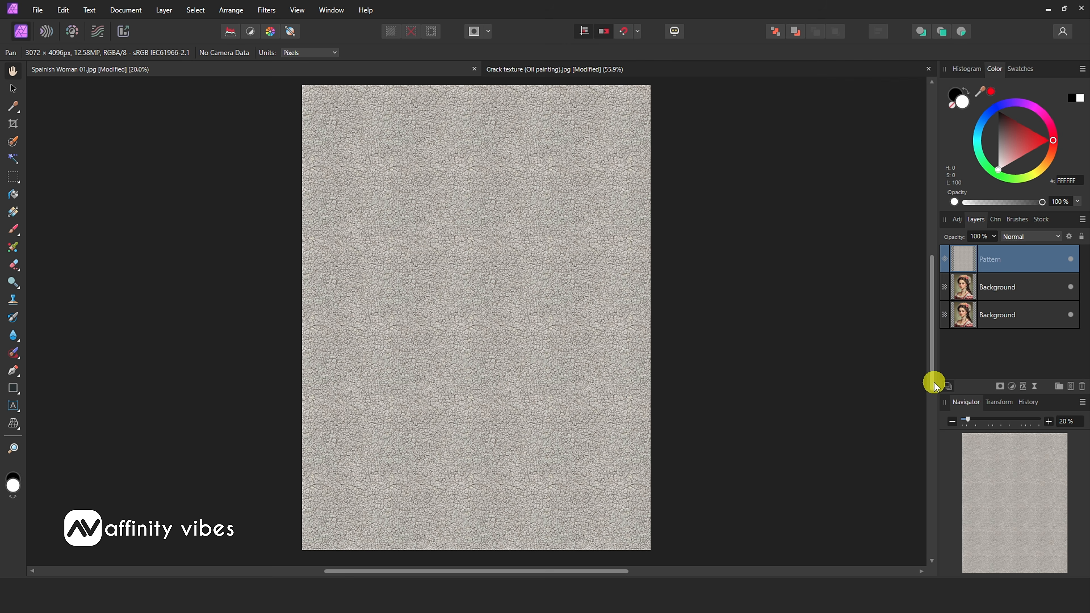
{"action": "left_click", "coordinate": [1071, 260]}
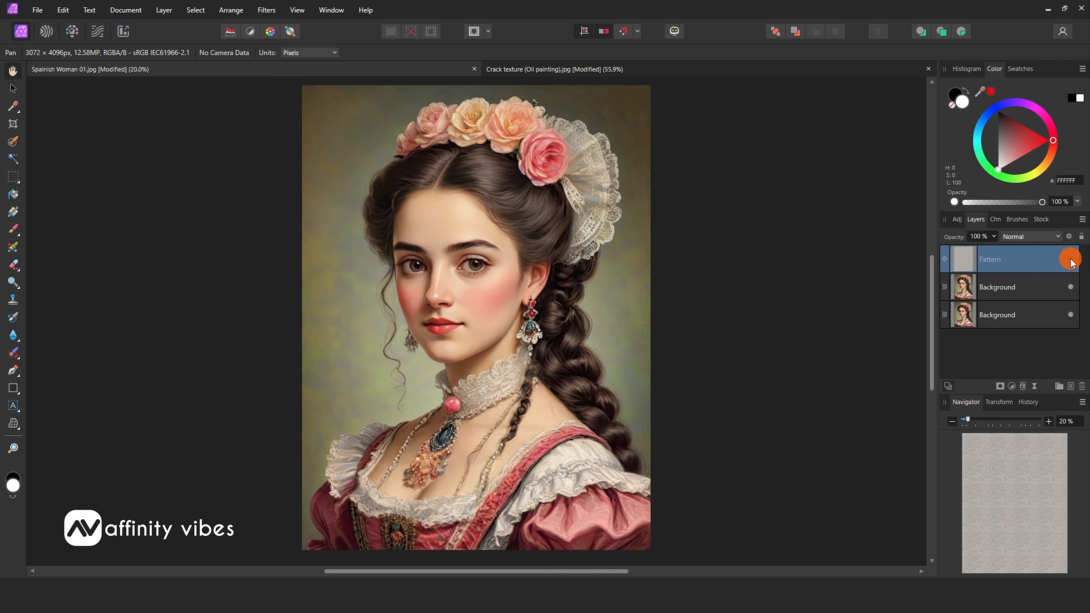
- Start an Add Noise filter on the upper Background layer with 75% intensity and show a split before/after preview
{"action": "left_click", "coordinate": [961, 289]}
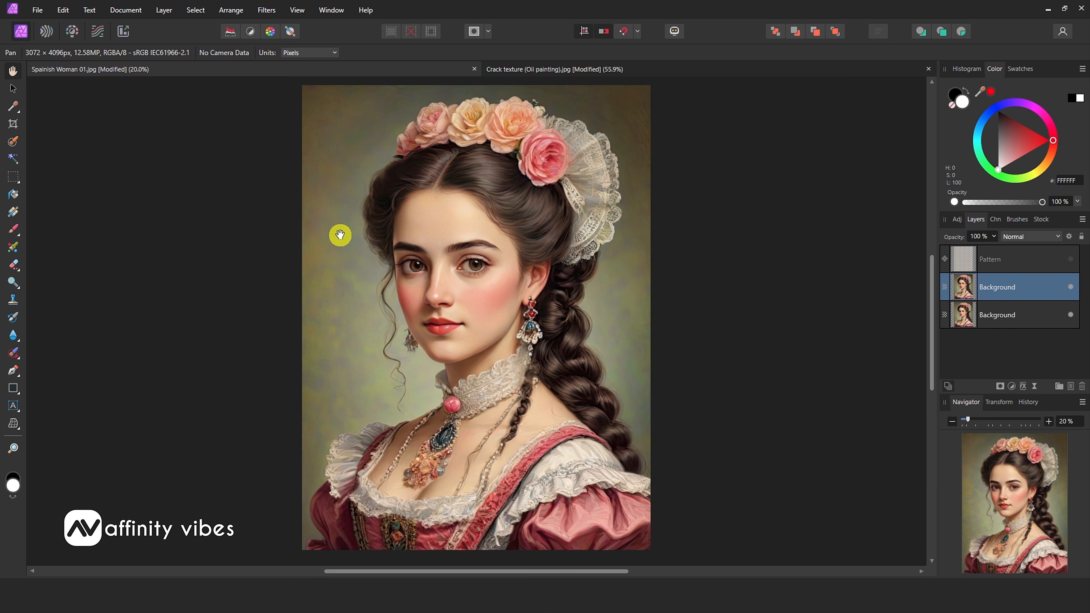
{"action": "key", "text": "ctrl+plus"}
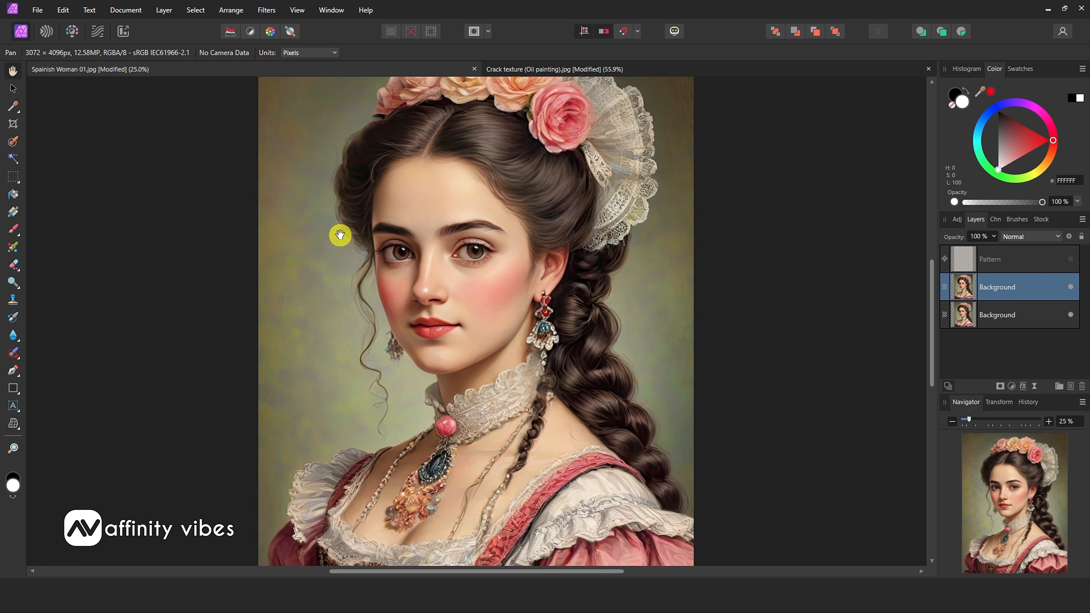
{"action": "left_click", "coordinate": [261, 7]}
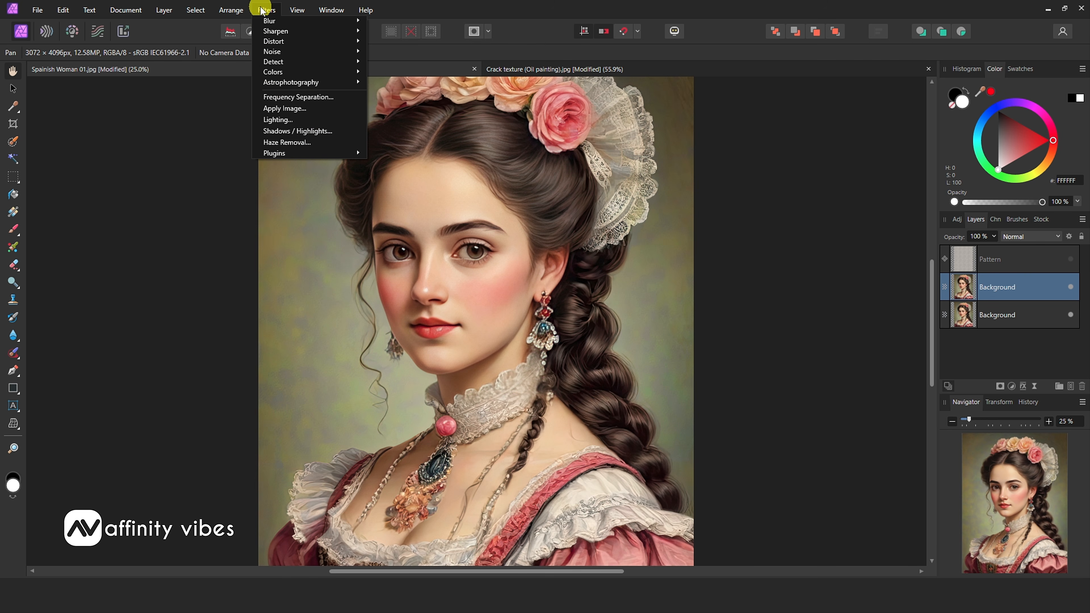
{"action": "mouse_move", "coordinate": [272, 42]}
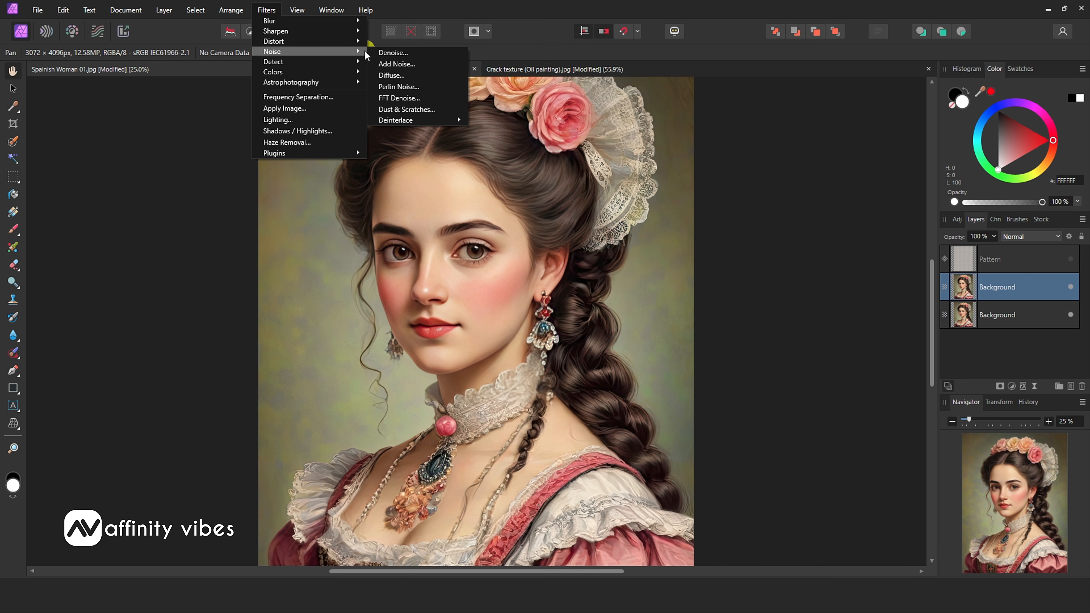
{"action": "left_click", "coordinate": [400, 64]}
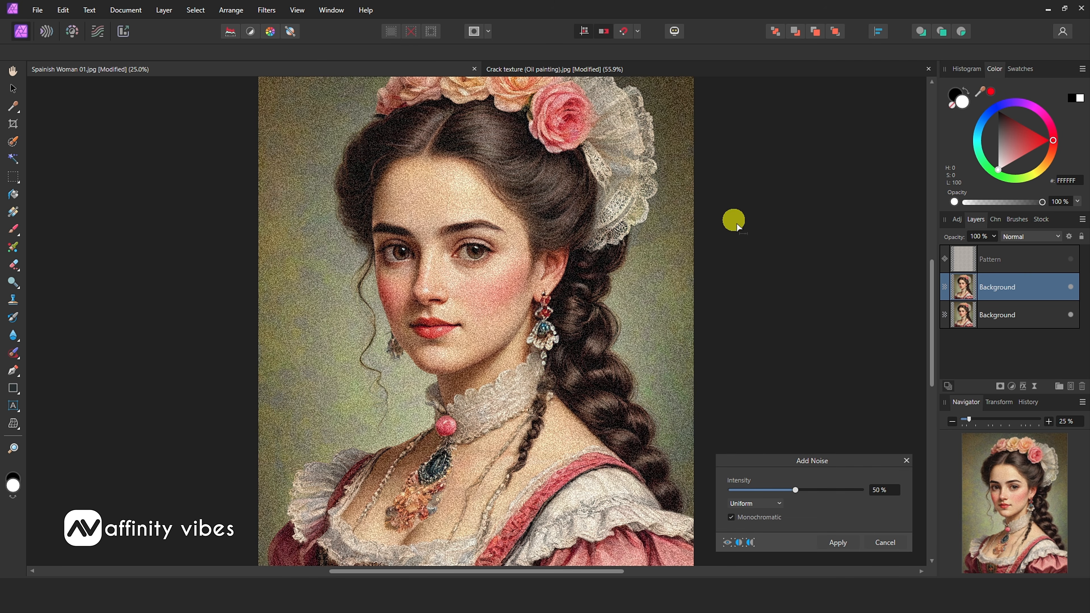
{"action": "left_click_drag", "start_coordinate": [800, 462], "coordinate": [720, 238]}
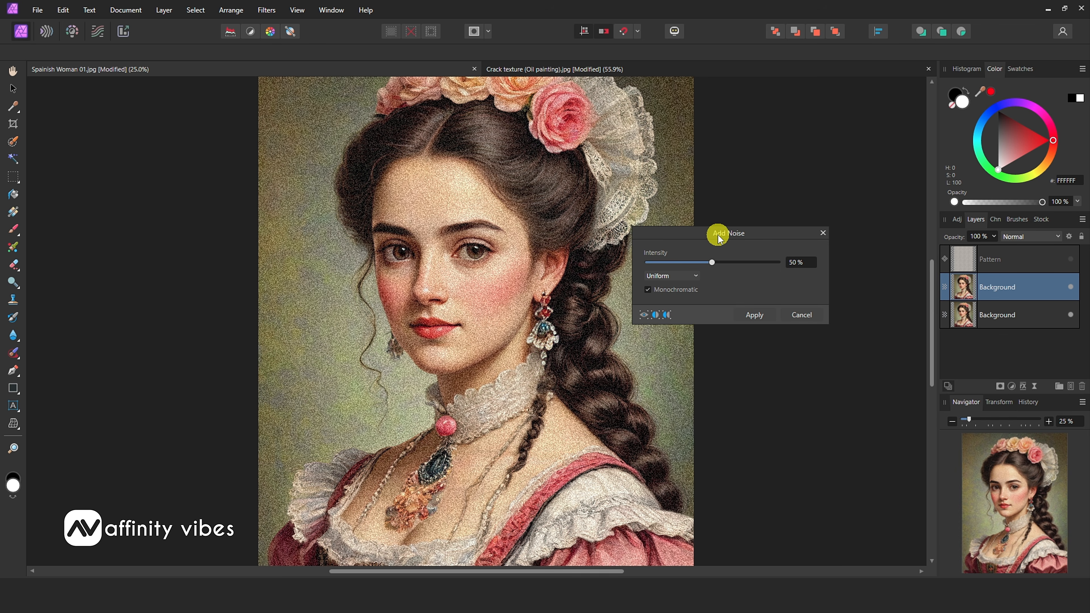
{"action": "key", "text": "ctrl+plus"}
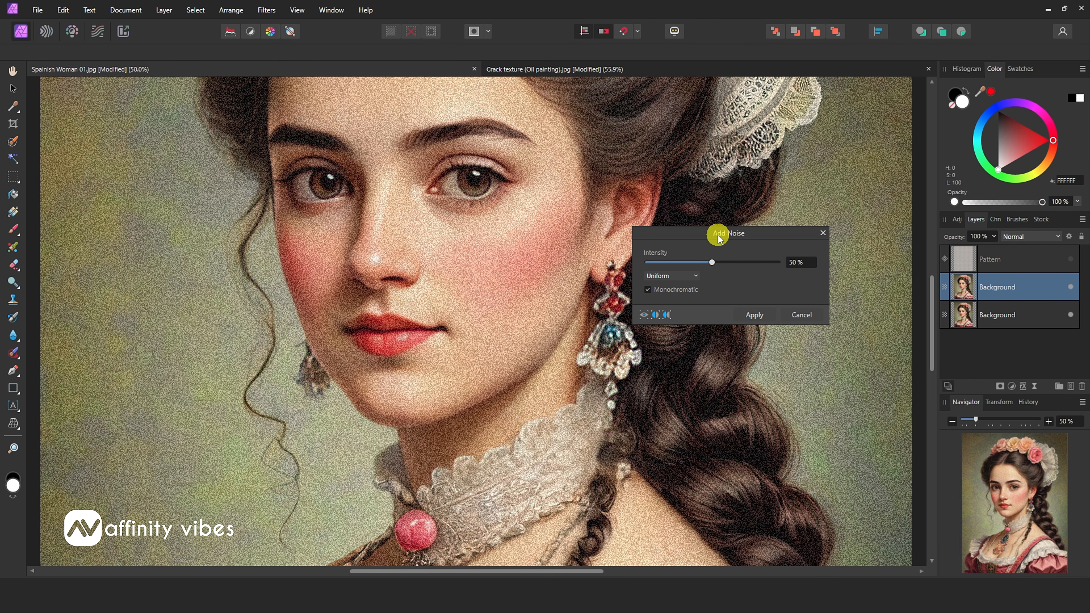
{"action": "scroll", "coordinate": [766, 154], "scroll_direction": "up", "scroll_amount": 4}
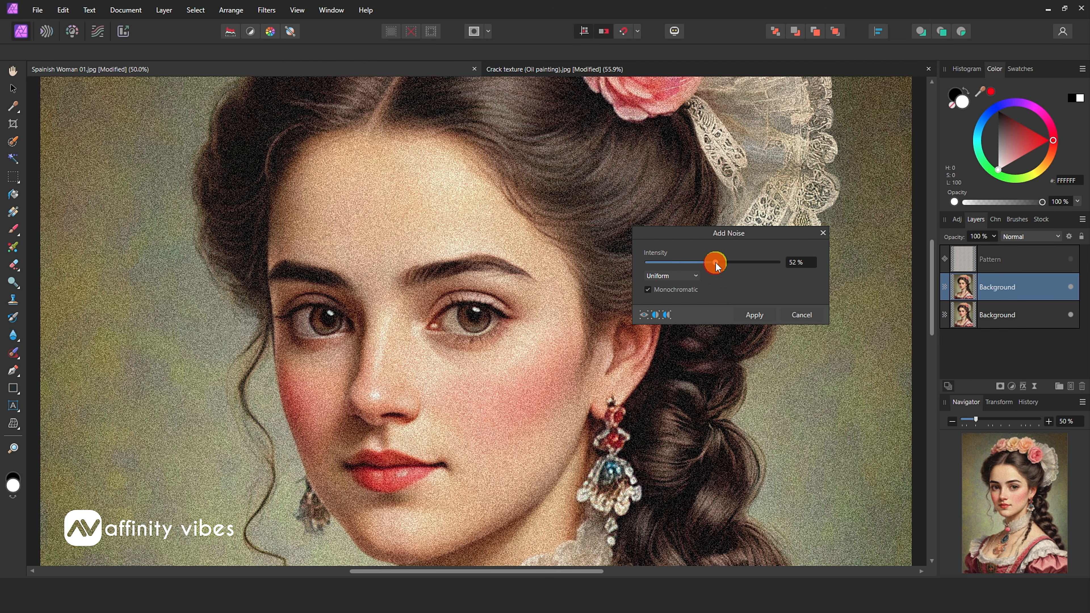
{"action": "left_click_drag", "start_coordinate": [735, 263], "coordinate": [741, 263]}
{"action": "left_click", "coordinate": [657, 315]}
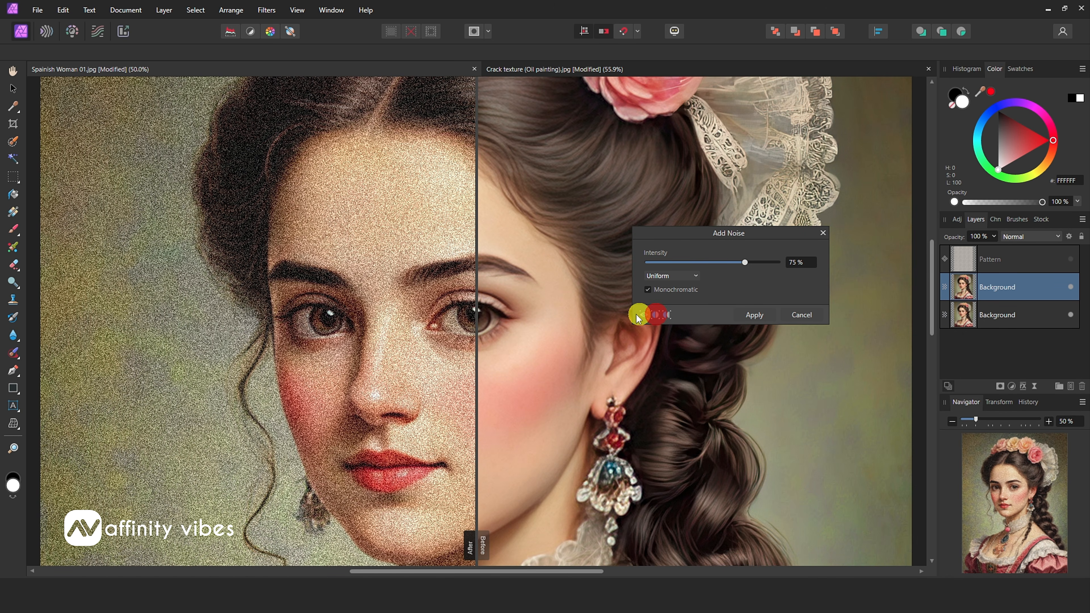
{"action": "left_click_drag", "start_coordinate": [685, 262], "coordinate": [742, 264]}
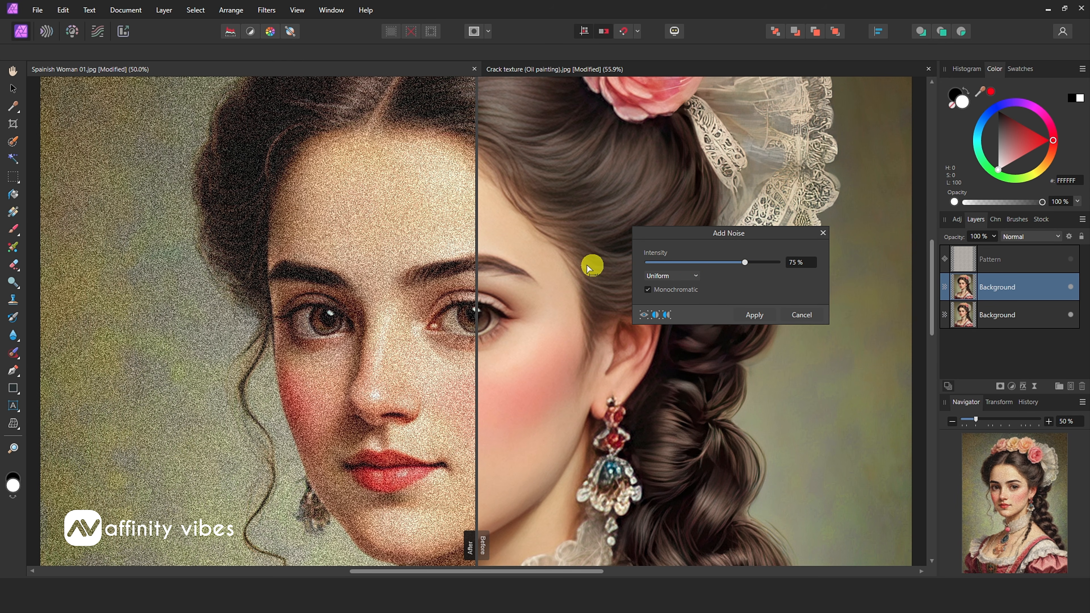
- Shift the preview split to reveal more of the noisy face, set the noise distribution to Gaussian and apply the filter
{"action": "left_click_drag", "start_coordinate": [477, 520], "coordinate": [663, 434]}
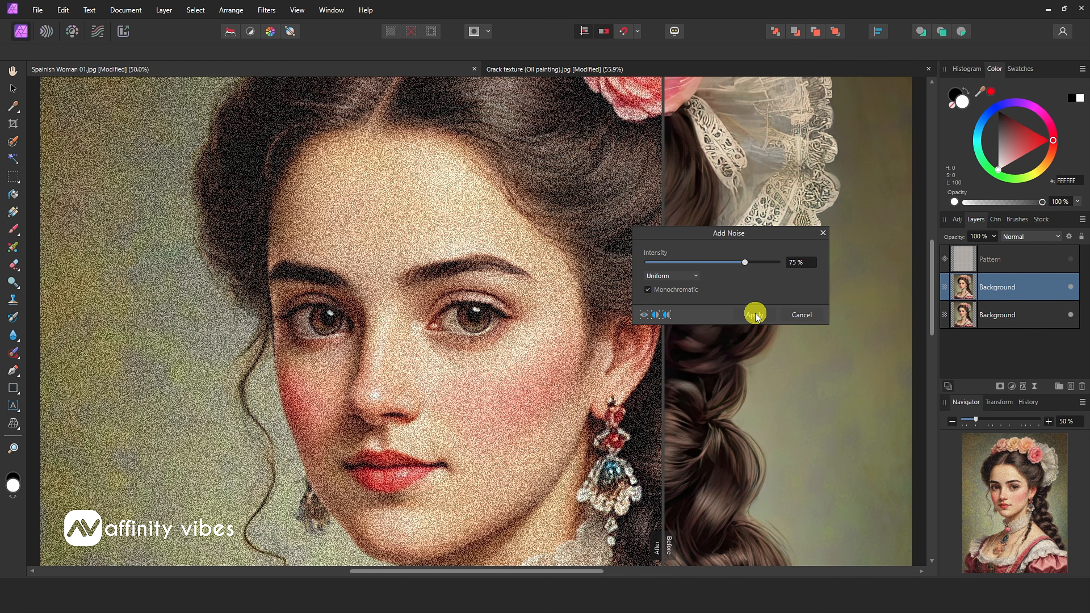
{"action": "left_click", "coordinate": [686, 275]}
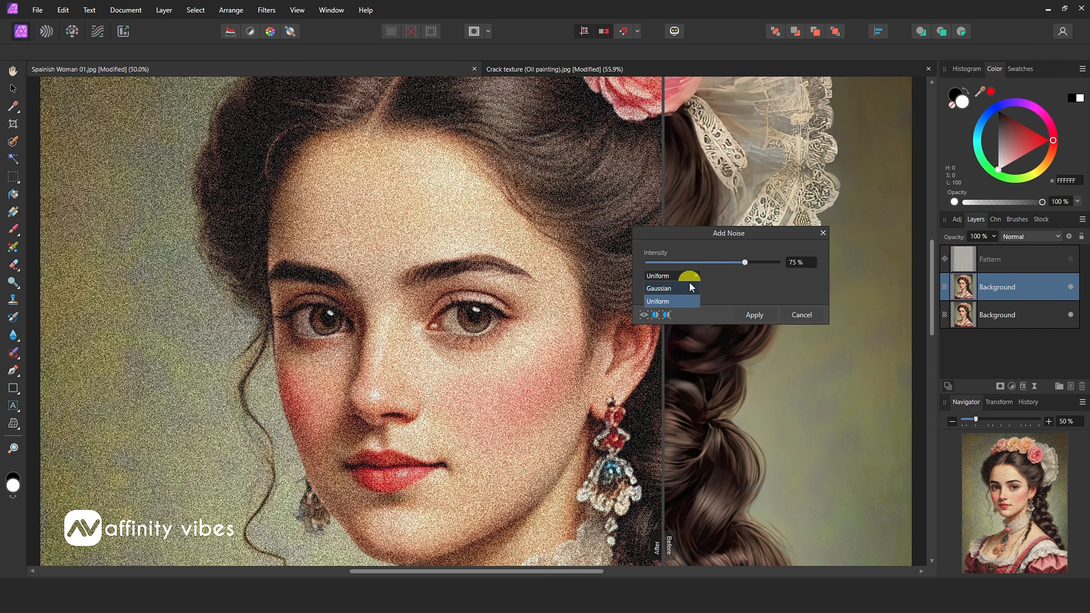
{"action": "left_click", "coordinate": [688, 287]}
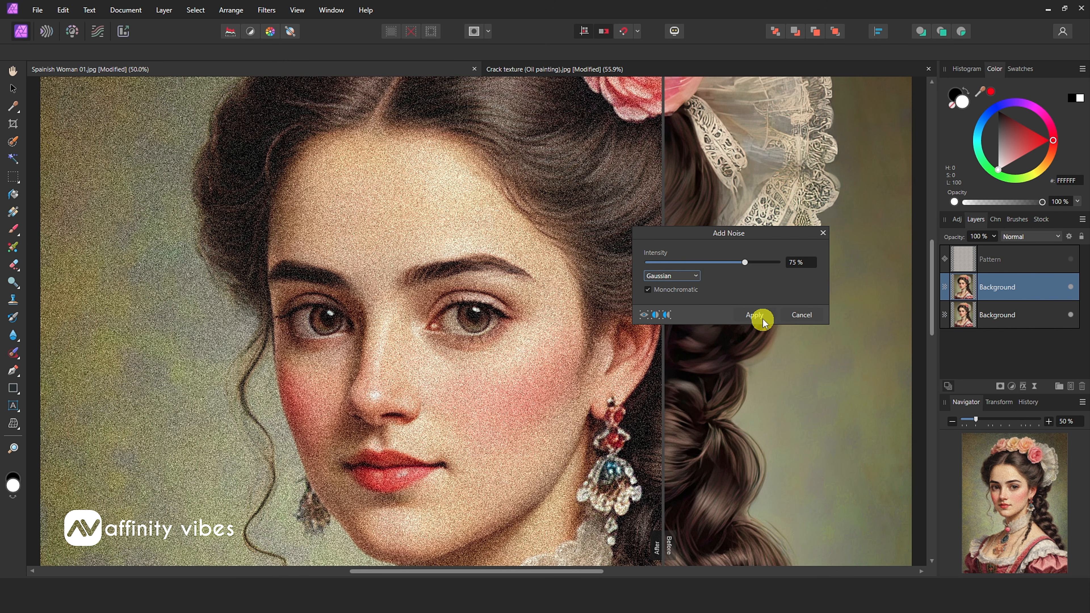
{"action": "left_click", "coordinate": [758, 315]}
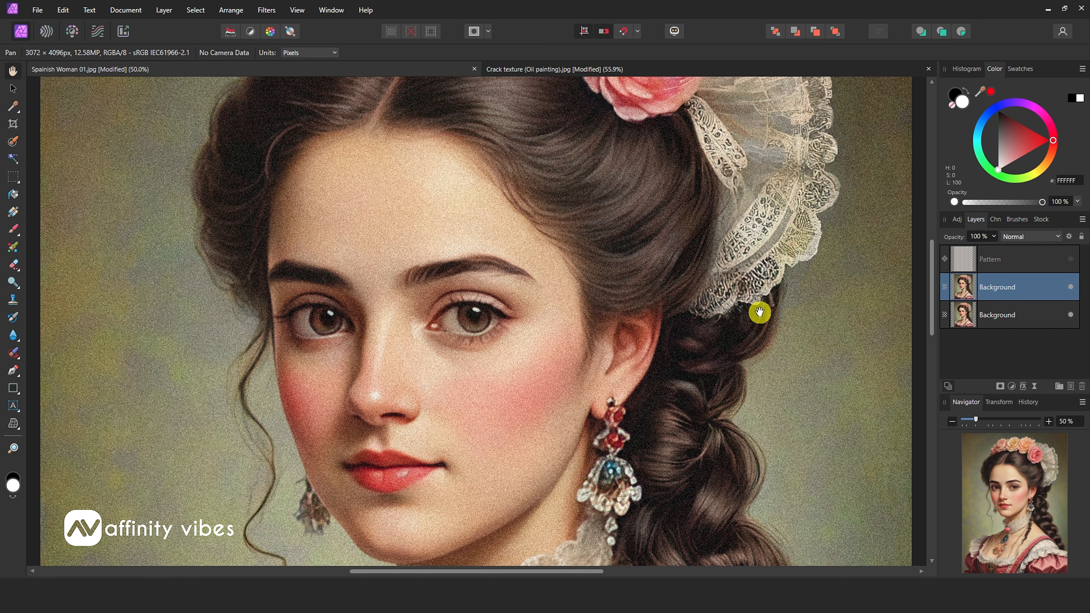
- Examine the grain on the face at 100% by toggling the noisy layer's visibility, leaving the layer shown
{"action": "key", "text": "ctrl+1"}
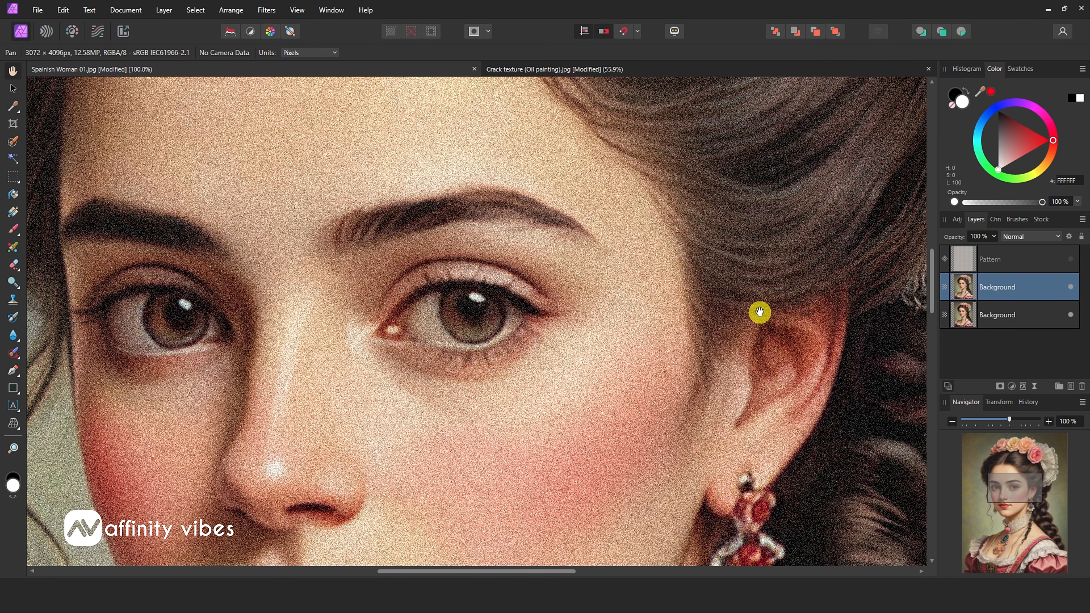
{"action": "scroll", "coordinate": [759, 312], "scroll_direction": "down", "scroll_amount": 4}
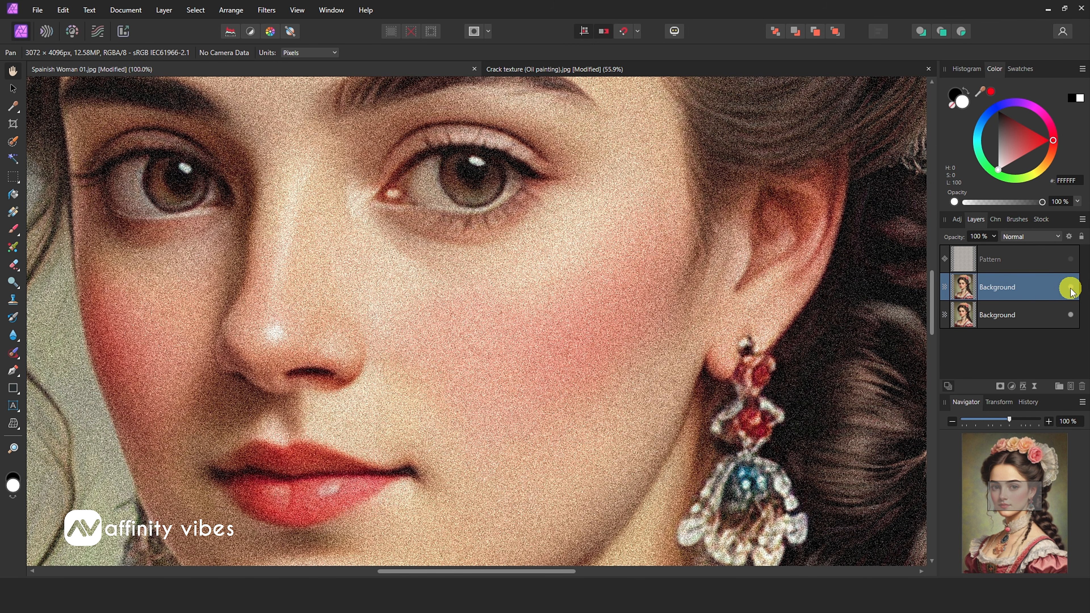
{"action": "left_click", "coordinate": [1071, 291]}
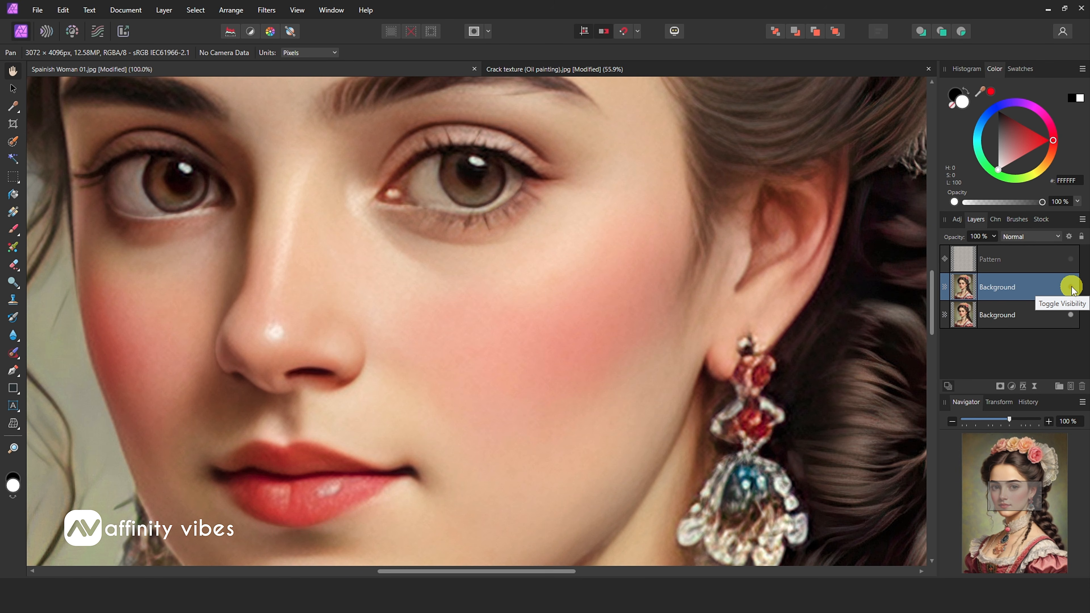
{"action": "left_click", "coordinate": [1071, 291]}
{"action": "left_click", "coordinate": [1071, 291]}
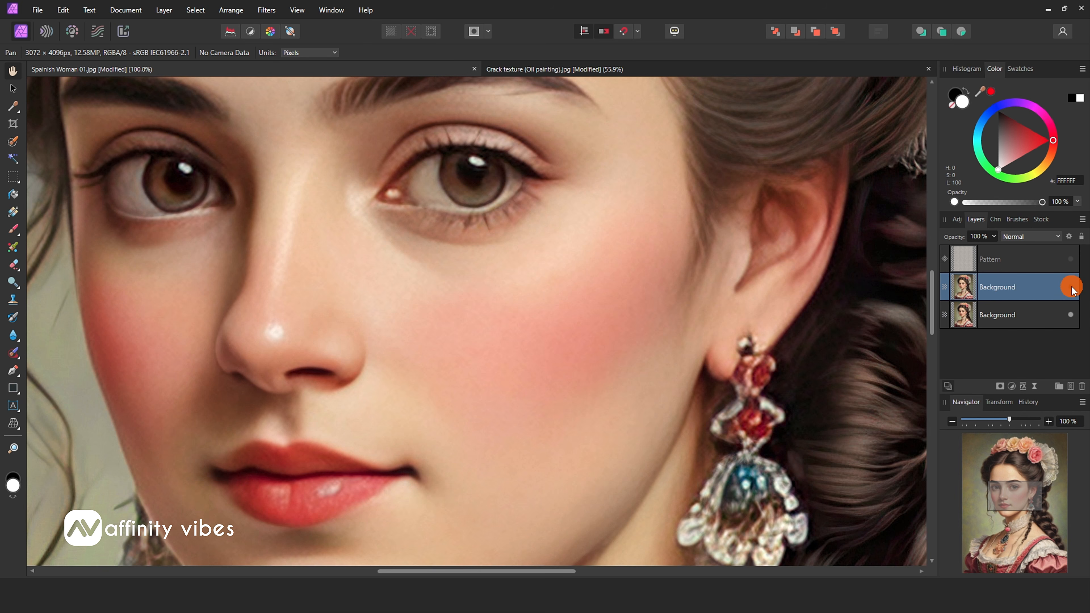
{"action": "left_click", "coordinate": [1071, 292]}
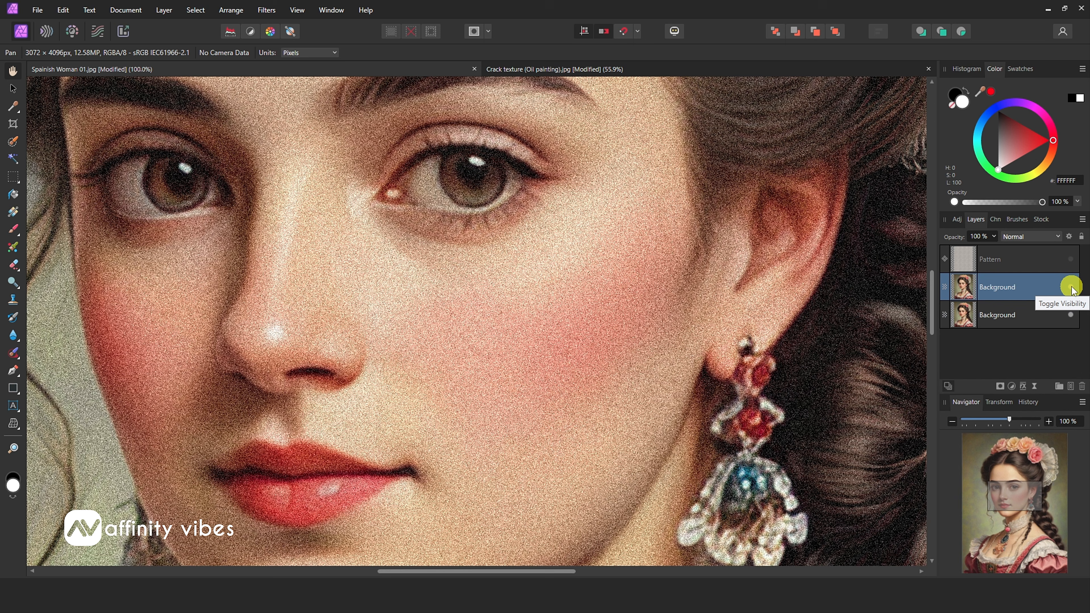
{"action": "key", "text": "ctrl+minus"}
{"action": "key", "text": "ctrl+minus"}
{"action": "key", "text": "ctrl+minus"}
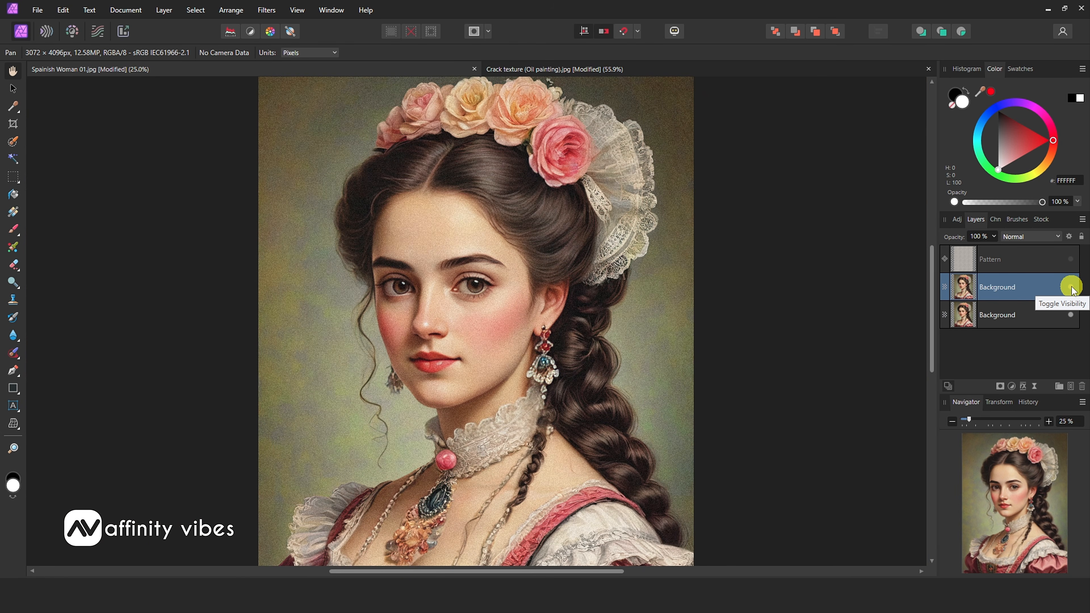
- Apply another Add Noise filter to the upper Background layer with 30% intensity, Gaussian distribution and Monochromatic enabled
{"action": "key", "text": "ctrl+plus"}
{"action": "key", "text": "ctrl+plus"}
{"action": "key", "text": "ctrl+plus"}
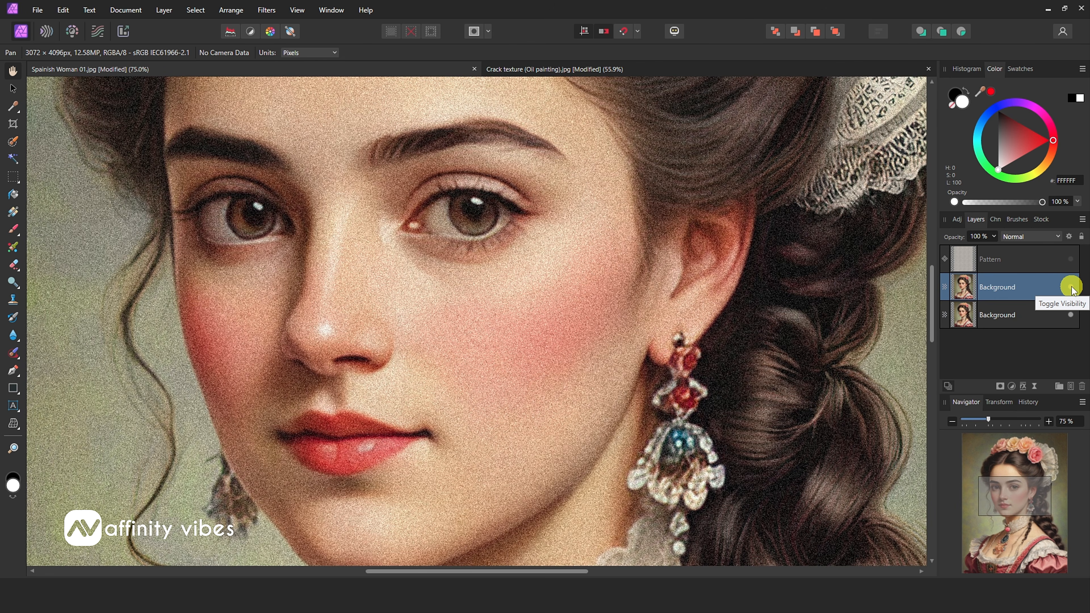
{"action": "left_click", "coordinate": [267, 9]}
{"action": "mouse_move", "coordinate": [288, 48]}
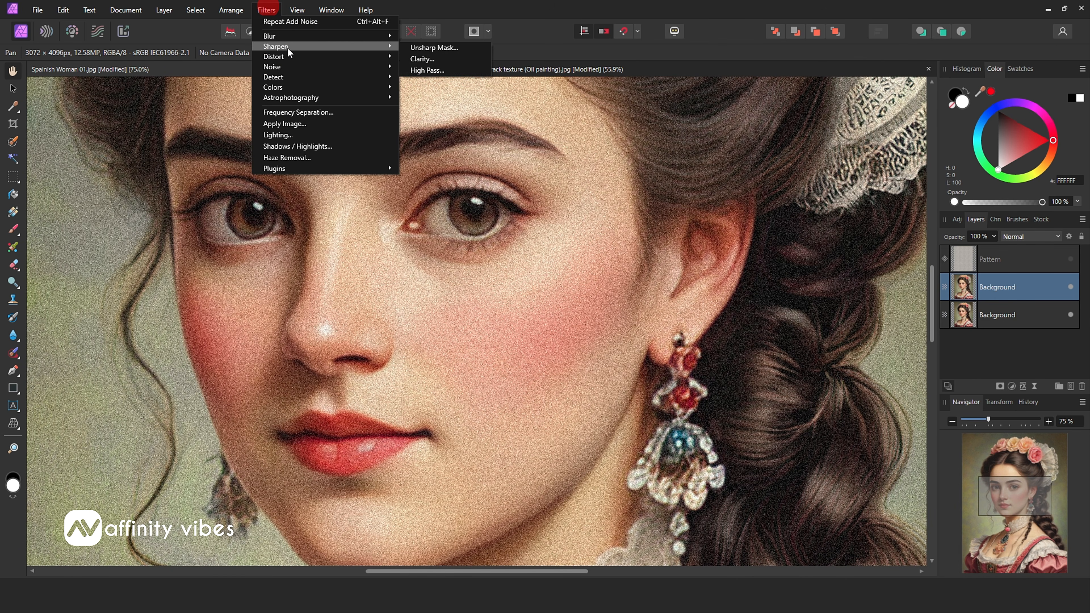
{"action": "mouse_move", "coordinate": [294, 68]}
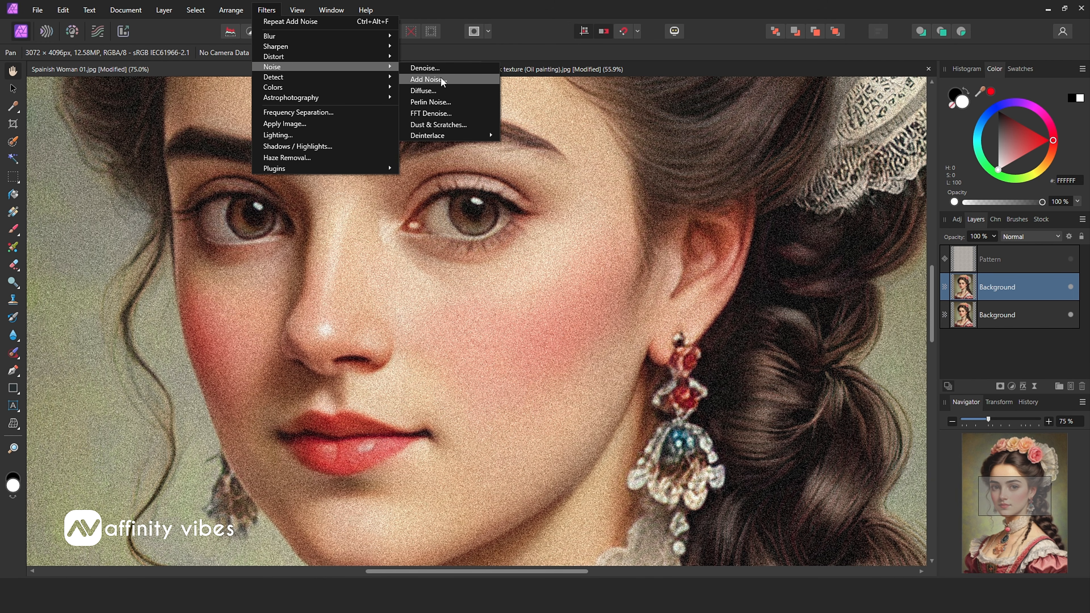
{"action": "left_click", "coordinate": [440, 77]}
{"action": "left_click_drag", "start_coordinate": [699, 232], "coordinate": [761, 174]}
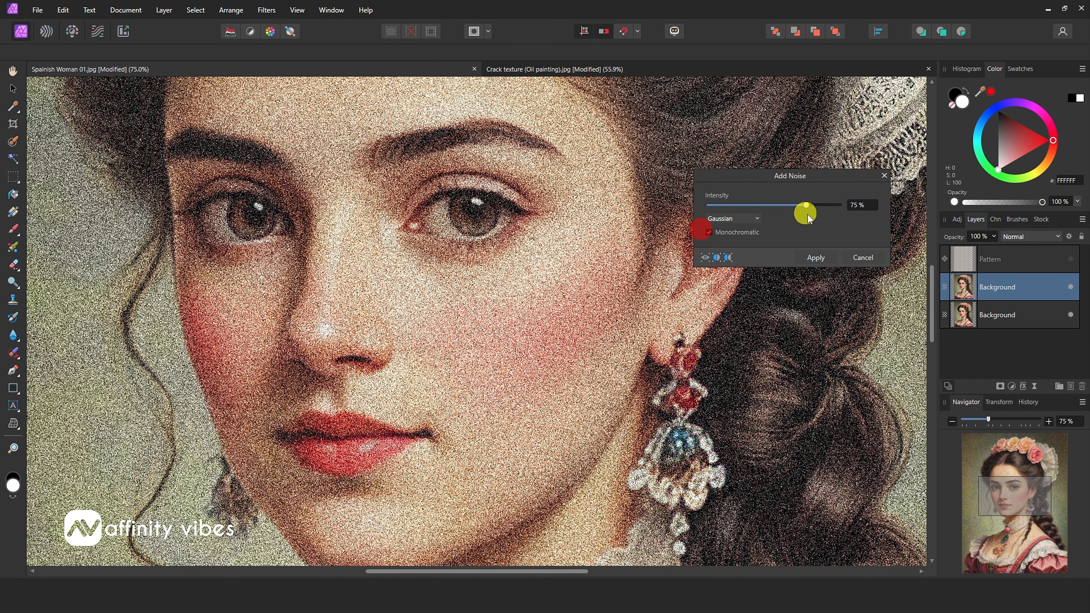
{"action": "left_click_drag", "start_coordinate": [806, 206], "coordinate": [749, 210]}
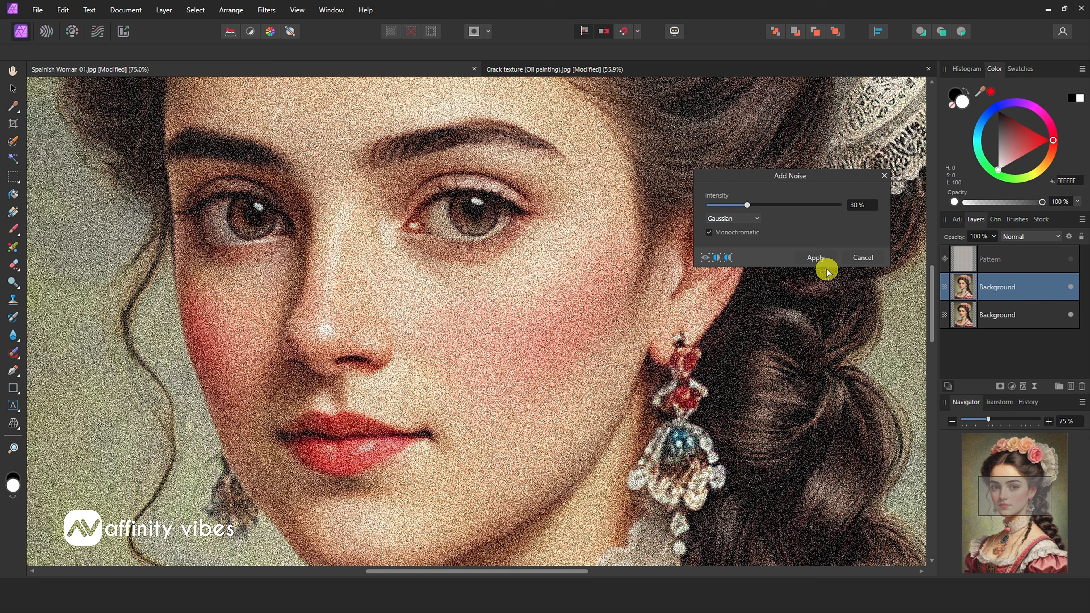
{"action": "left_click", "coordinate": [816, 257]}
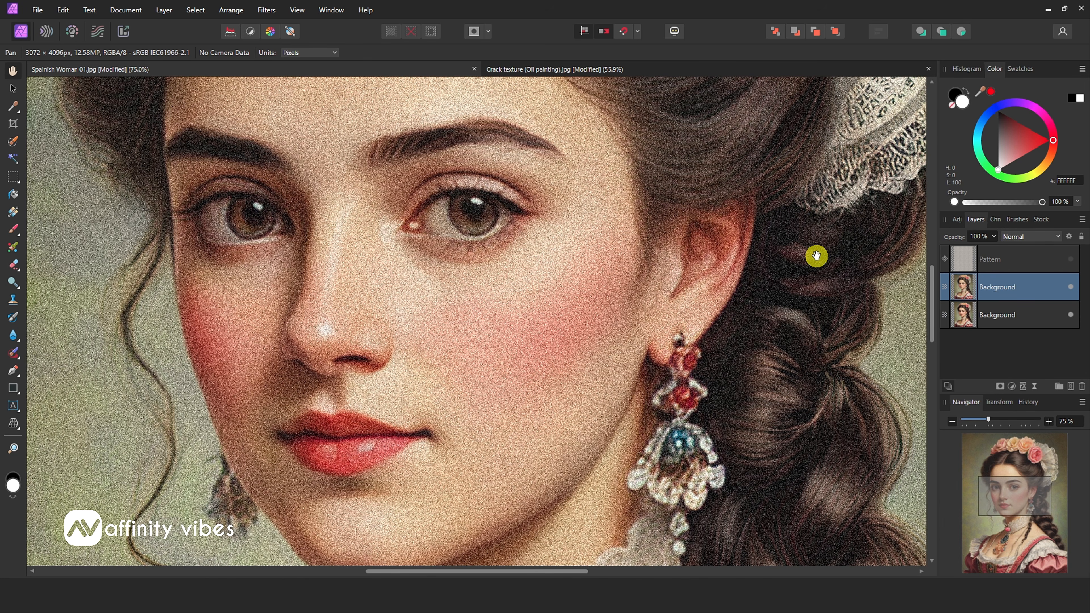
- Start an Unsharp Mask filter on the upper Background layer and set its radius to 20.2 px
{"action": "key", "text": "ctrl+0"}
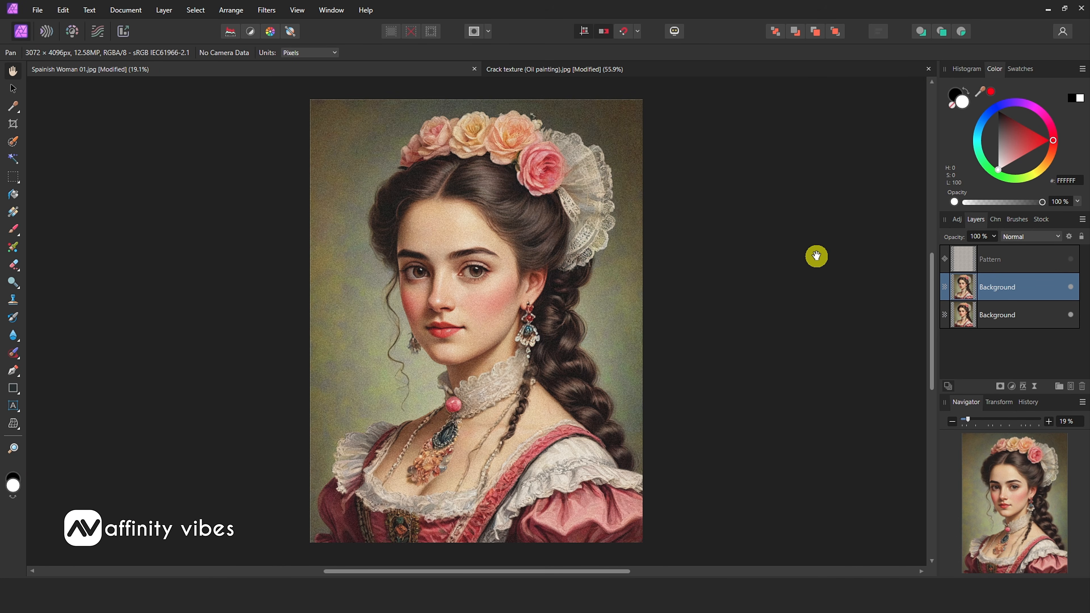
{"action": "key", "text": "ctrl+plus"}
{"action": "key", "text": "ctrl+plus"}
{"action": "key", "text": "ctrl+plus"}
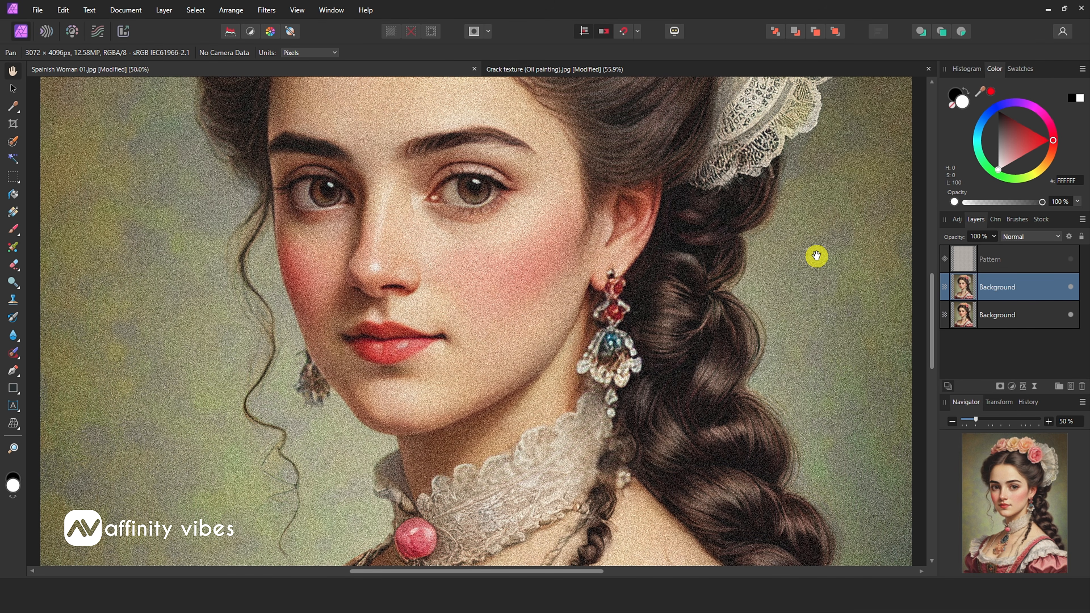
{"action": "scroll", "coordinate": [816, 256], "scroll_direction": "up", "scroll_amount": 3}
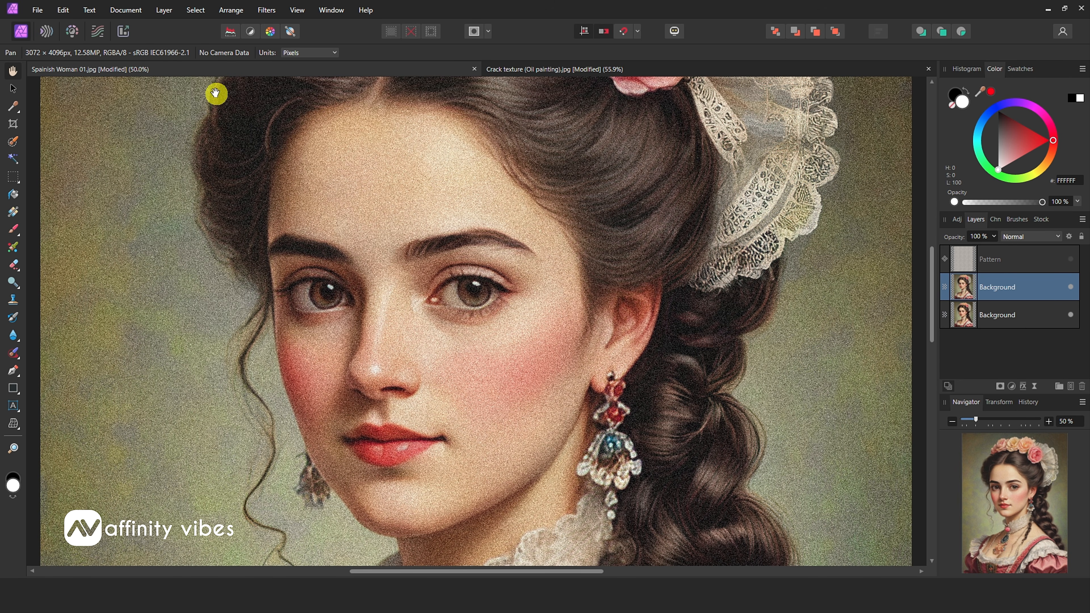
{"action": "left_click", "coordinate": [265, 9]}
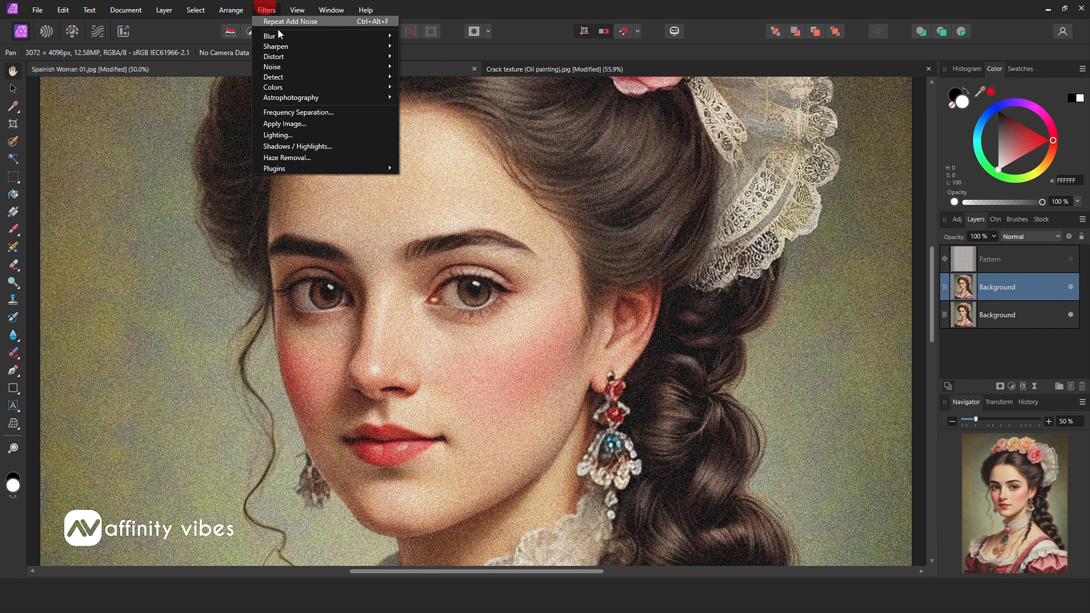
{"action": "mouse_move", "coordinate": [287, 45]}
{"action": "left_click", "coordinate": [431, 48]}
{"action": "left_click", "coordinate": [432, 48]}
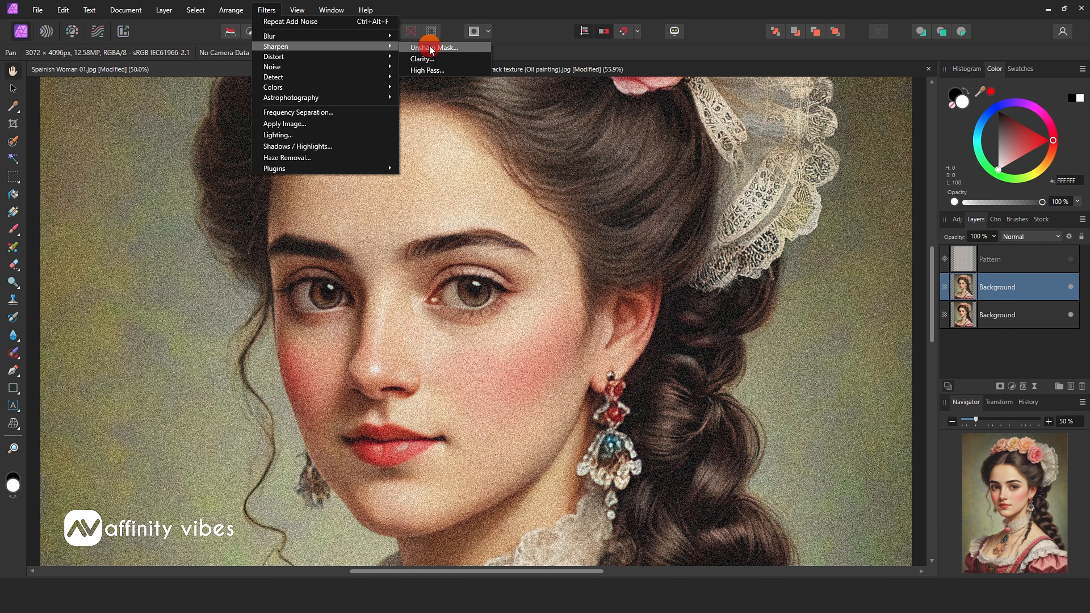
{"action": "left_click_drag", "start_coordinate": [750, 167], "coordinate": [731, 194]}
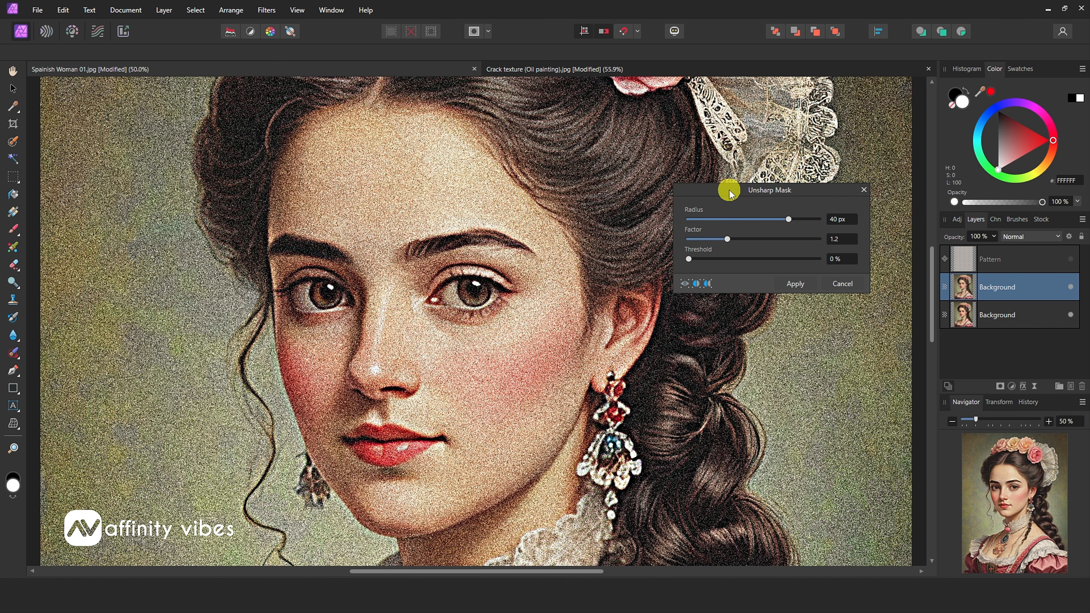
{"action": "left_click_drag", "start_coordinate": [788, 219], "coordinate": [760, 222]}
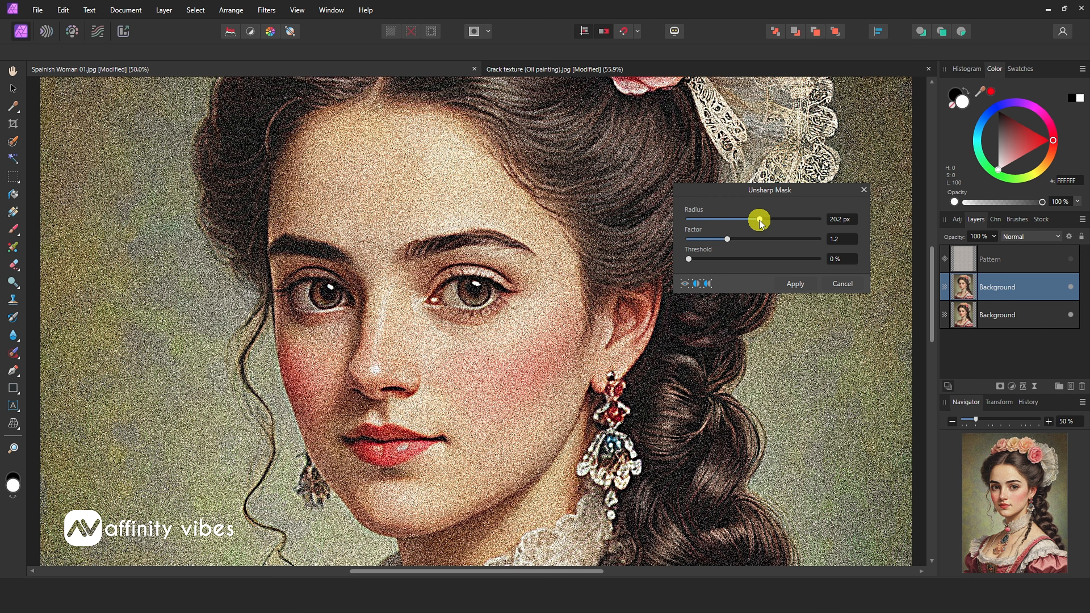
- Set the Unsharp Mask factor to 1, keep the threshold at 0% after trying 55%, and apply the filter
{"action": "left_click", "coordinate": [852, 239]}
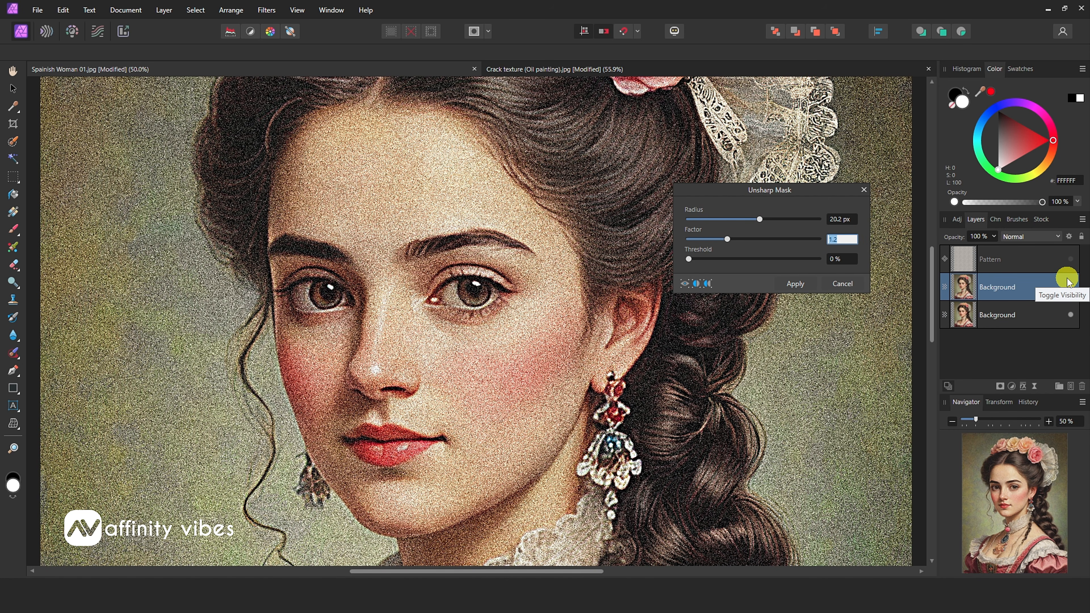
{"action": "left_click", "coordinate": [793, 200]}
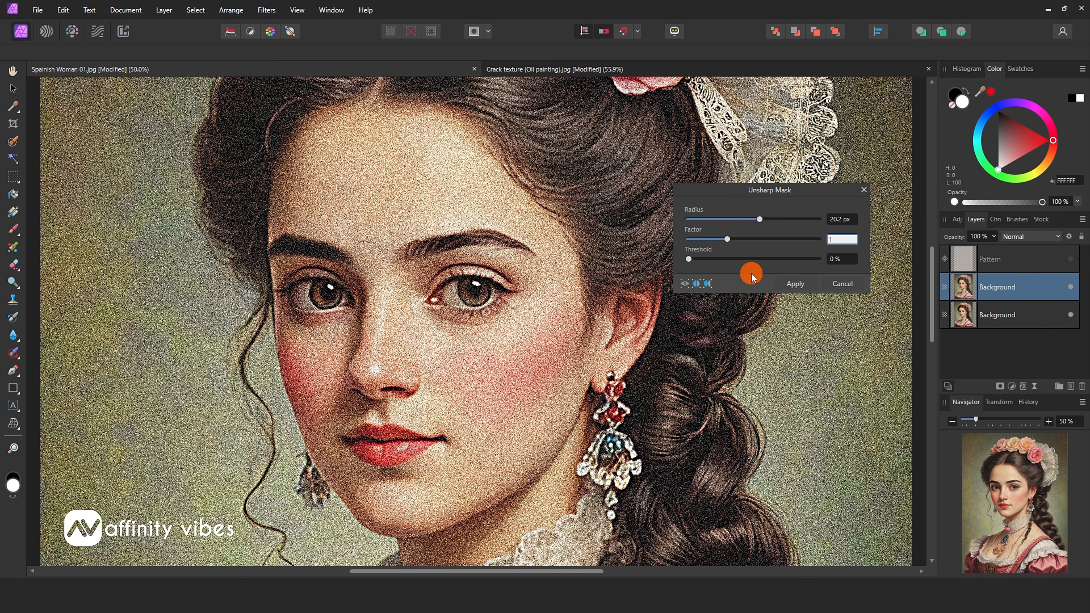
{"action": "left_click", "coordinate": [748, 206]}
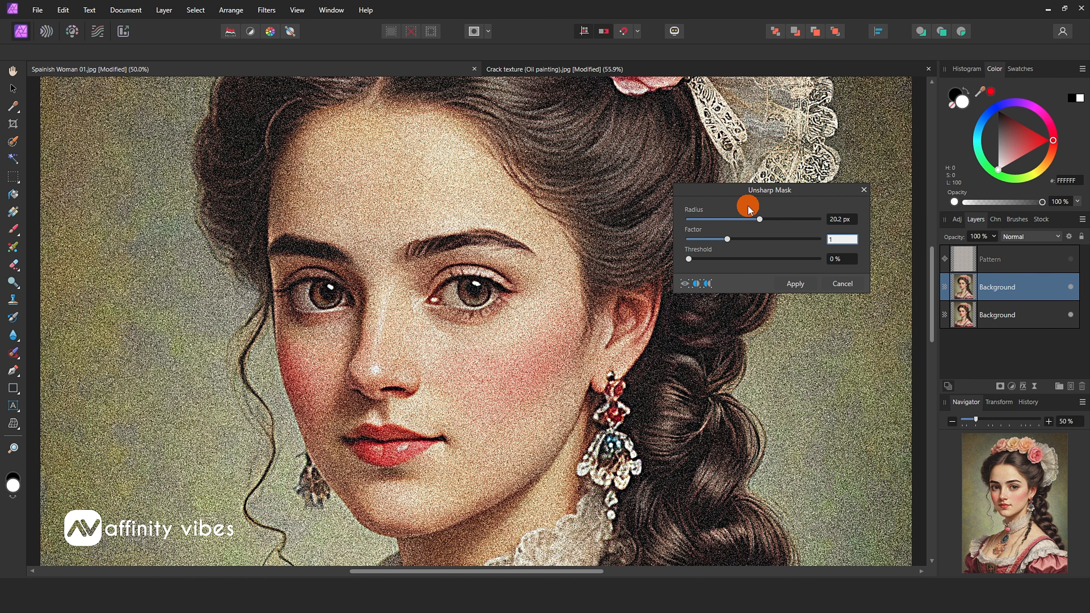
{"action": "left_click", "coordinate": [760, 260]}
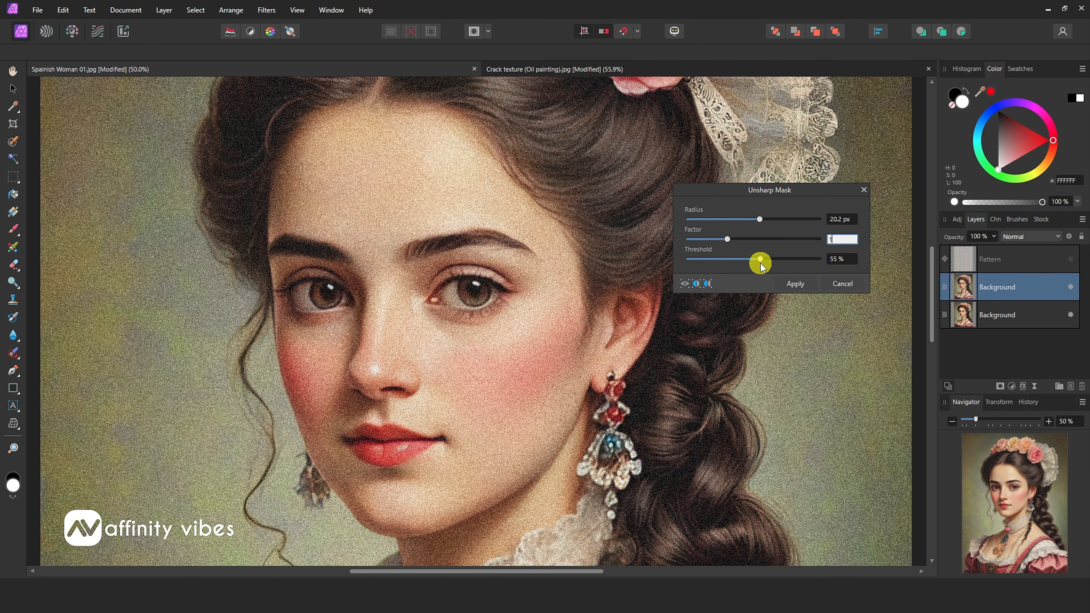
{"action": "left_click_drag", "start_coordinate": [761, 264], "coordinate": [649, 250]}
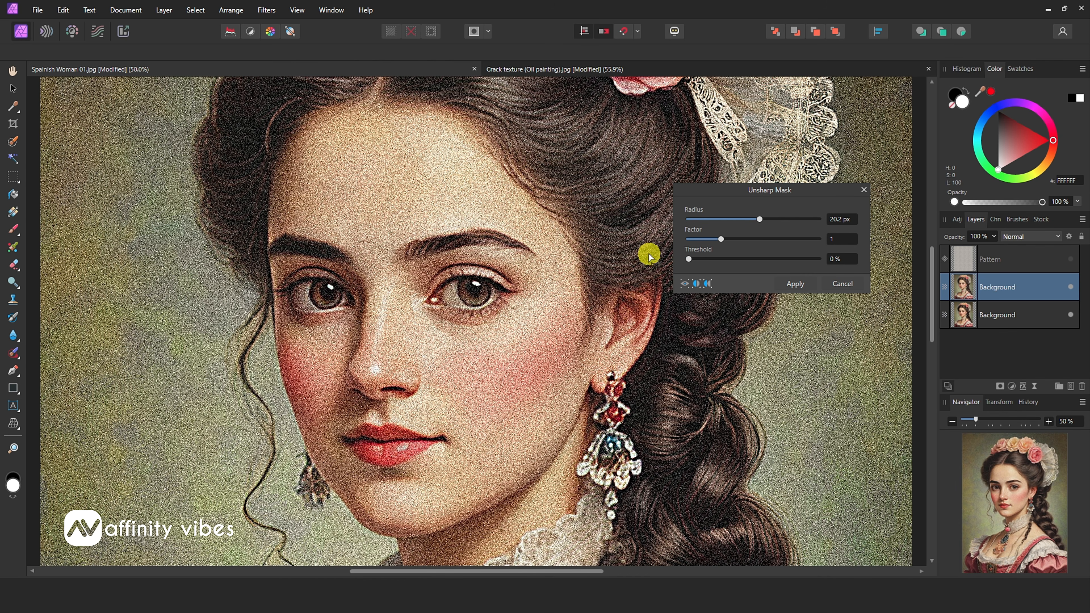
{"action": "left_click", "coordinate": [743, 290]}
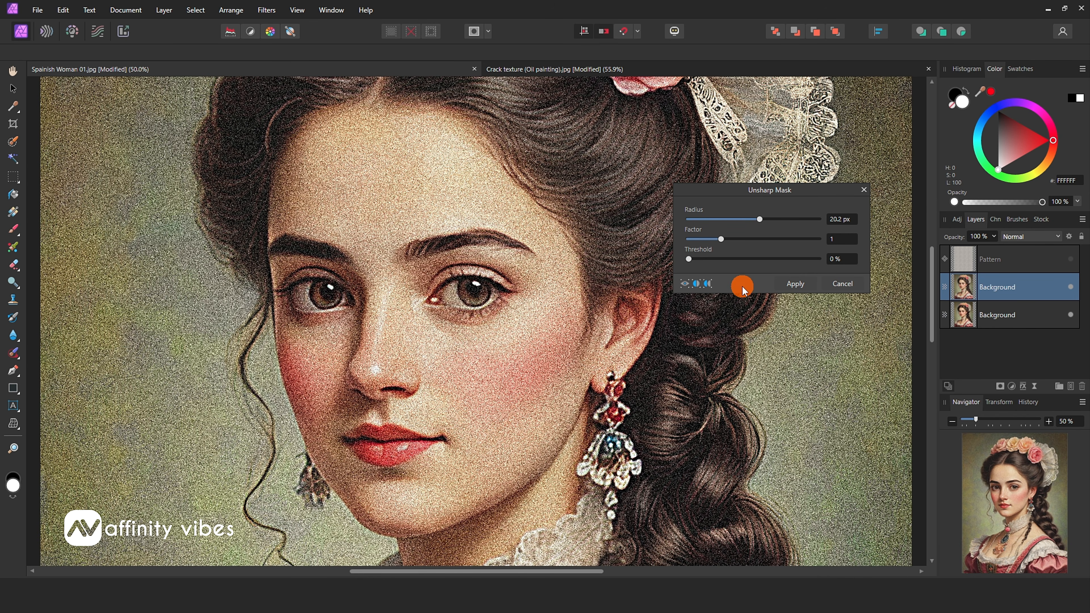
{"action": "left_click", "coordinate": [792, 284]}
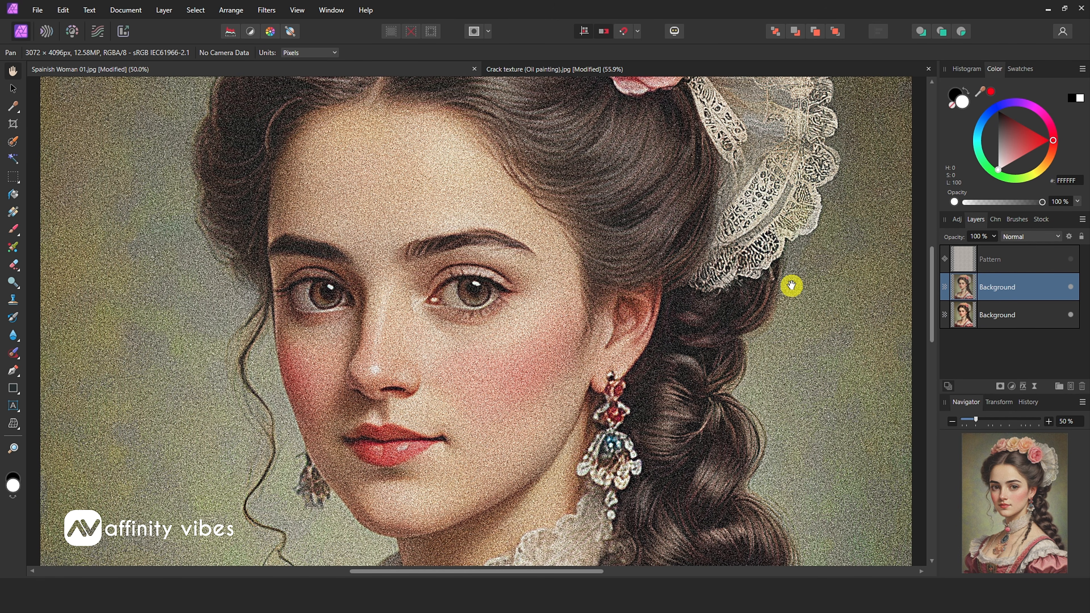
- Show the crack Pattern layer and set its blend mode to Multiply
{"action": "key", "text": "ctrl+0"}
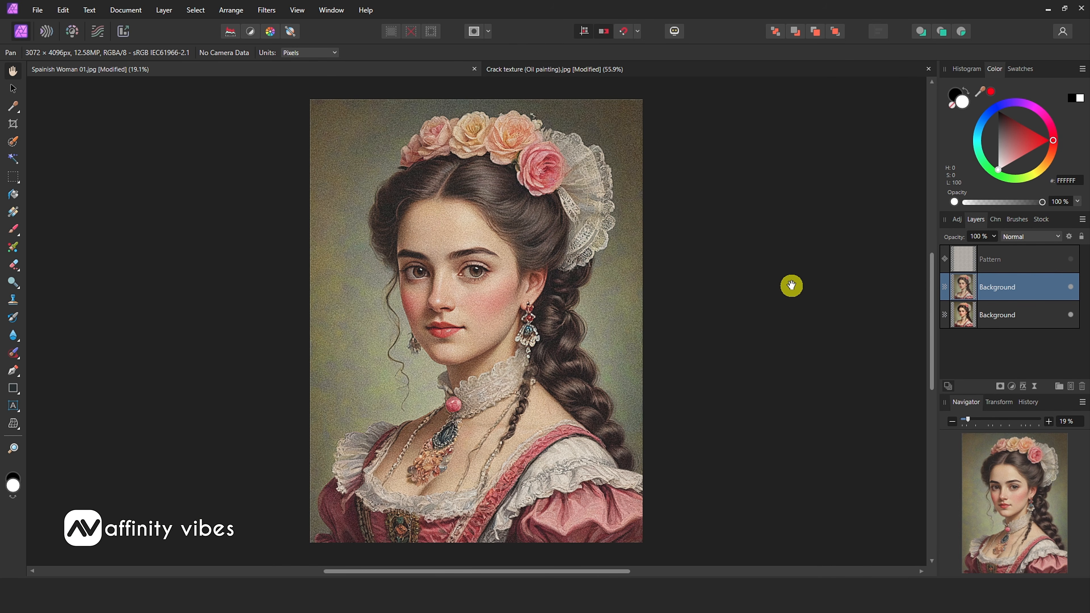
{"action": "key", "text": "ctrl+plus"}
{"action": "key", "text": "ctrl+plus"}
{"action": "key", "text": "ctrl+plus"}
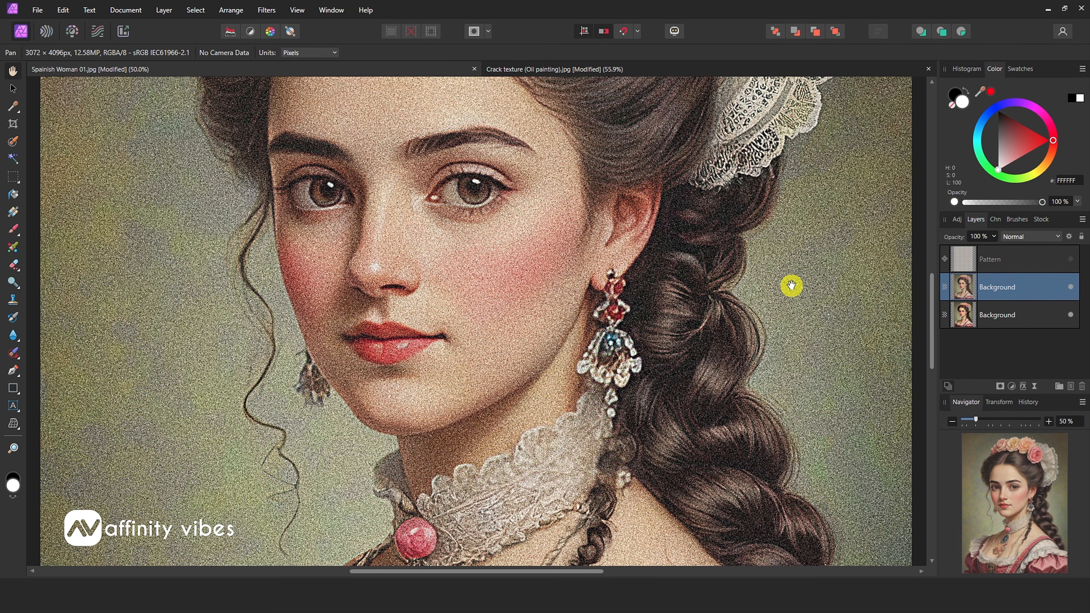
{"action": "key", "text": "ctrl+minus"}
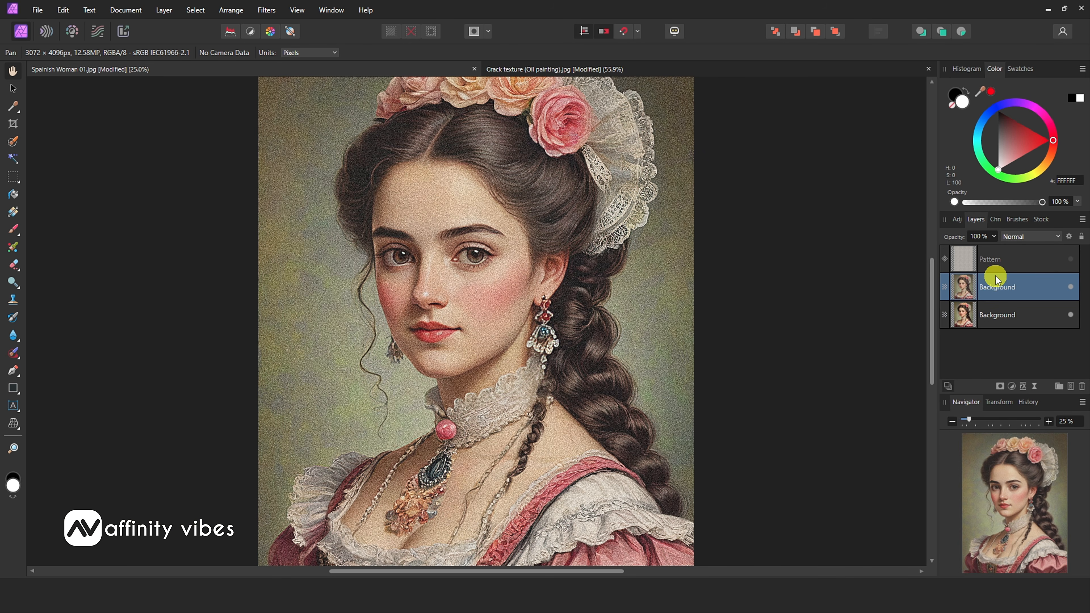
{"action": "left_click", "coordinate": [992, 257]}
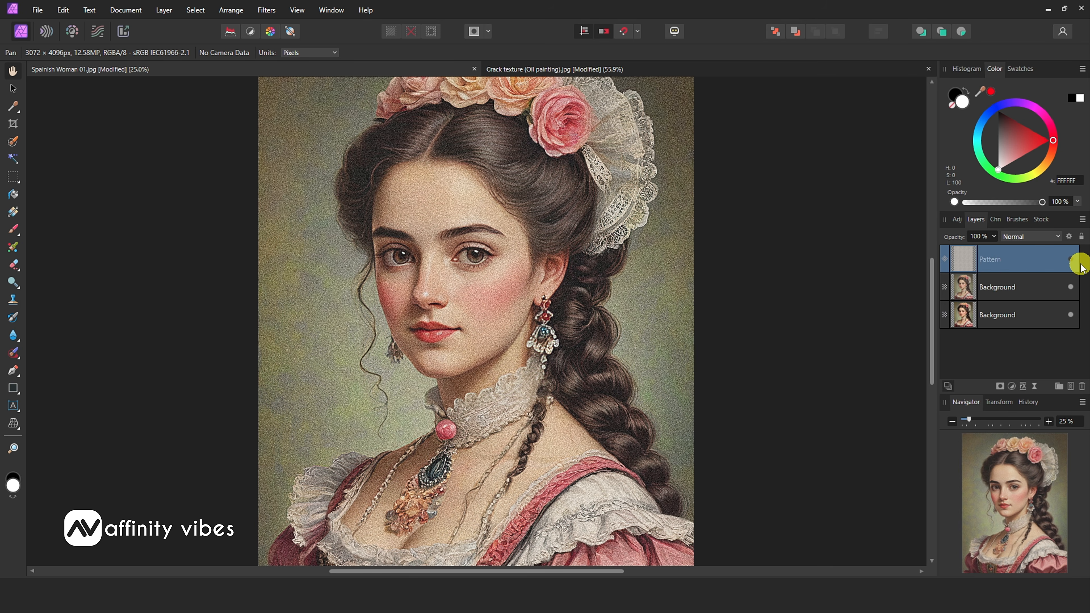
{"action": "left_click", "coordinate": [1068, 258]}
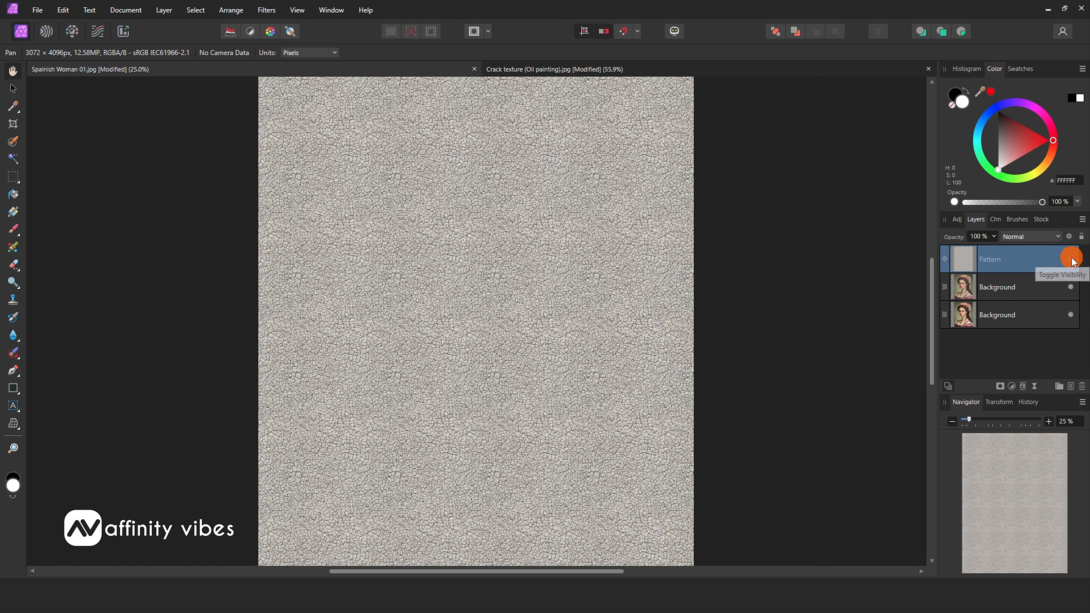
{"action": "left_click", "coordinate": [1038, 237]}
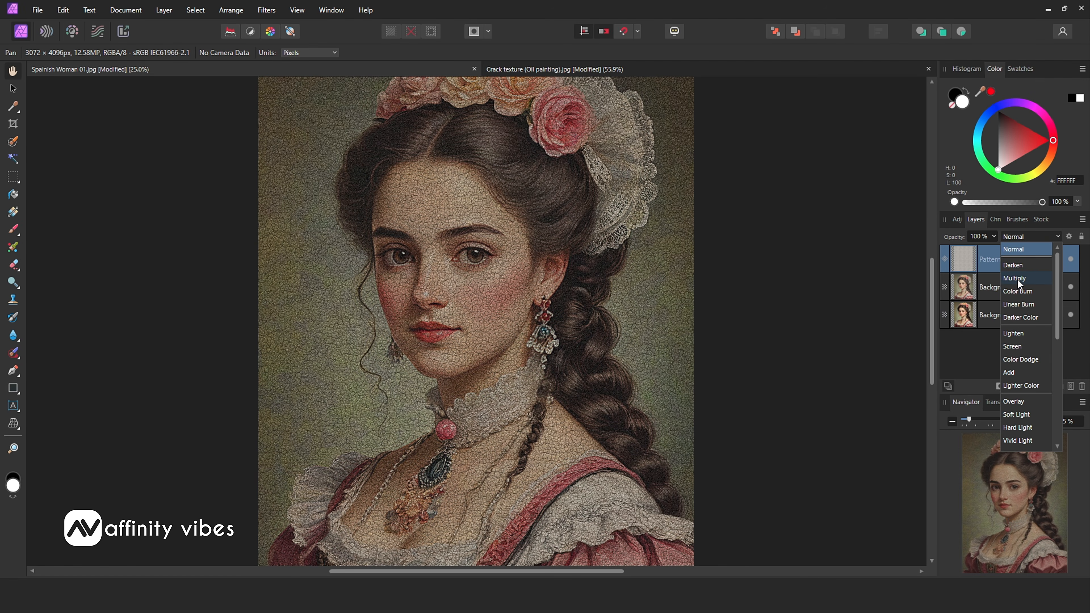
{"action": "left_click", "coordinate": [1019, 279]}
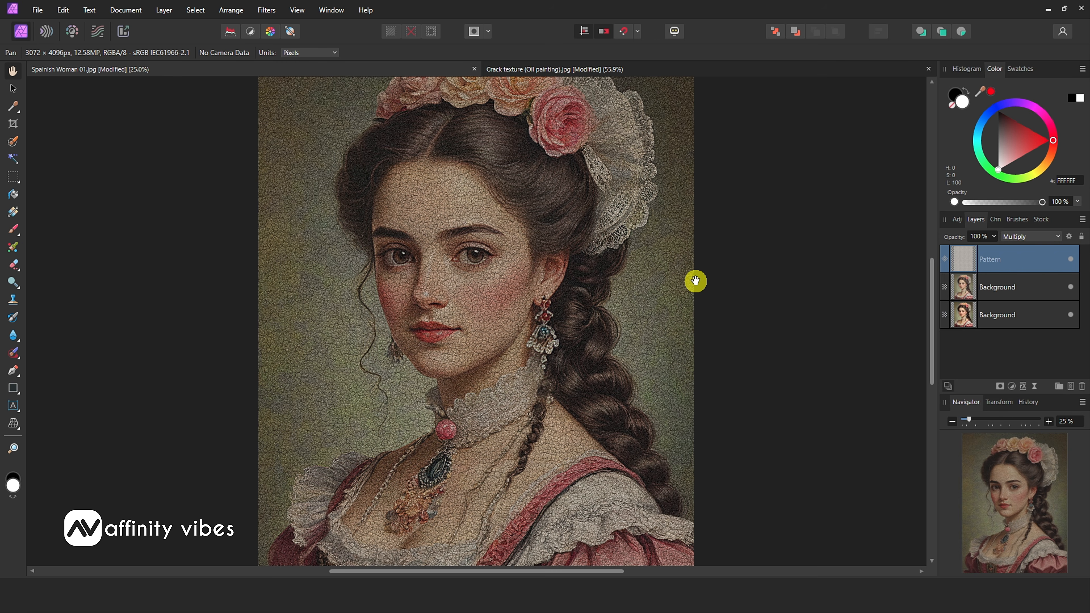
- Add a Levels adjustment above the Pattern layer with the white level at 79% and gamma at 0.929
{"action": "key", "text": "ctrl+plus"}
{"action": "scroll", "coordinate": [695, 281], "scroll_direction": "up", "scroll_amount": 3}
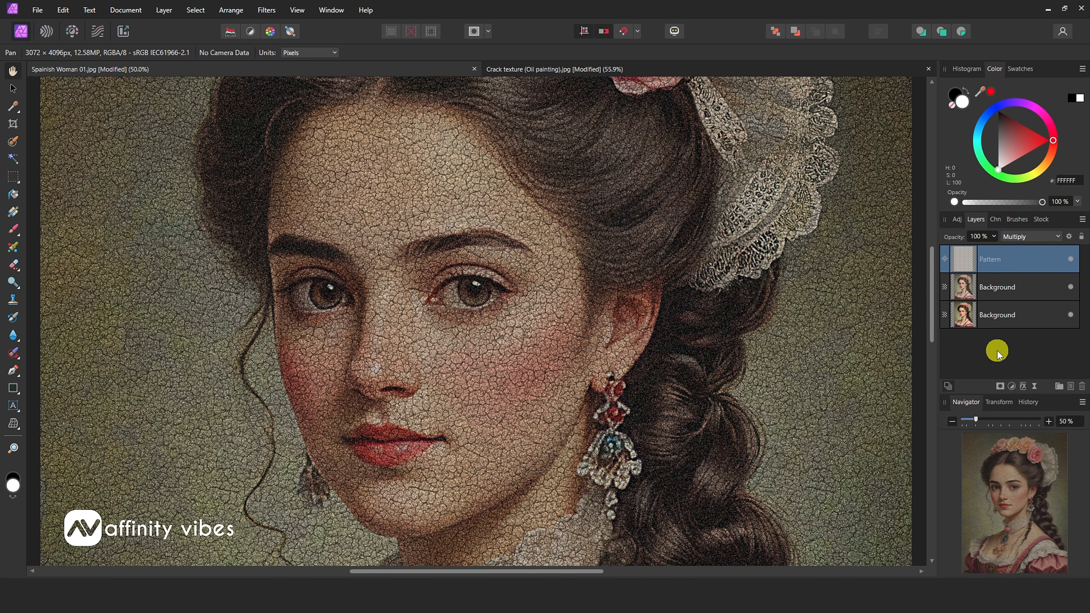
{"action": "key", "text": "ctrl+0"}
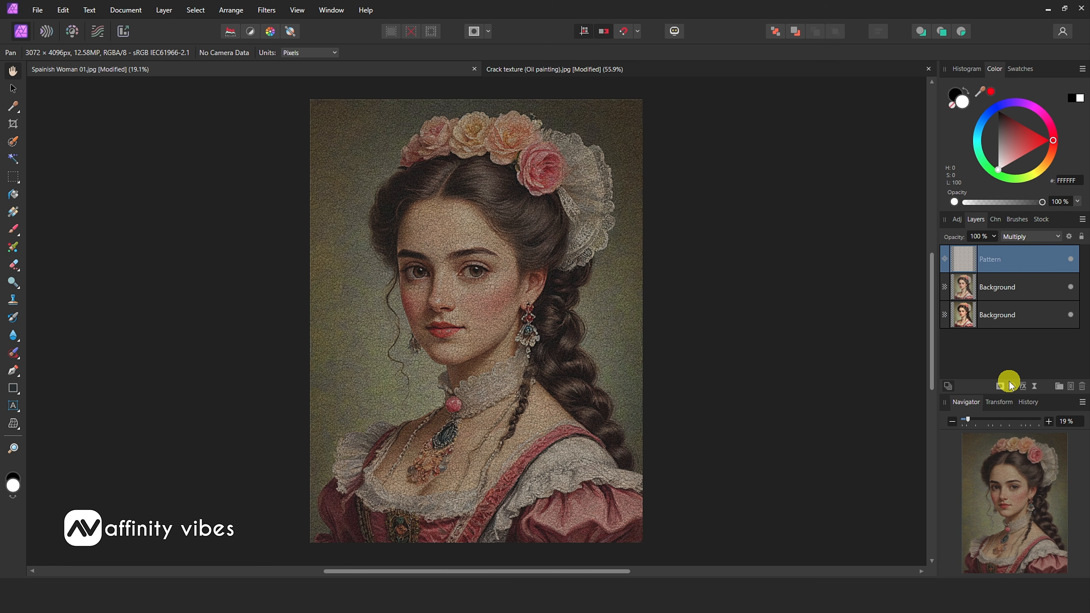
{"action": "key", "text": "ctrl+plus"}
{"action": "key", "text": "ctrl+plus"}
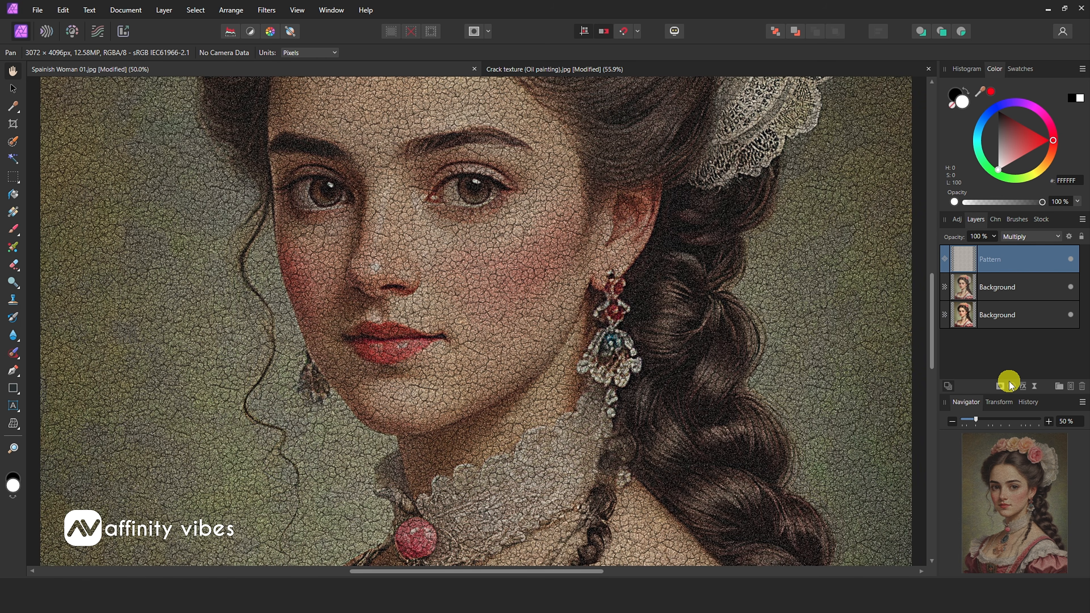
{"action": "key", "text": "ctrl+minus"}
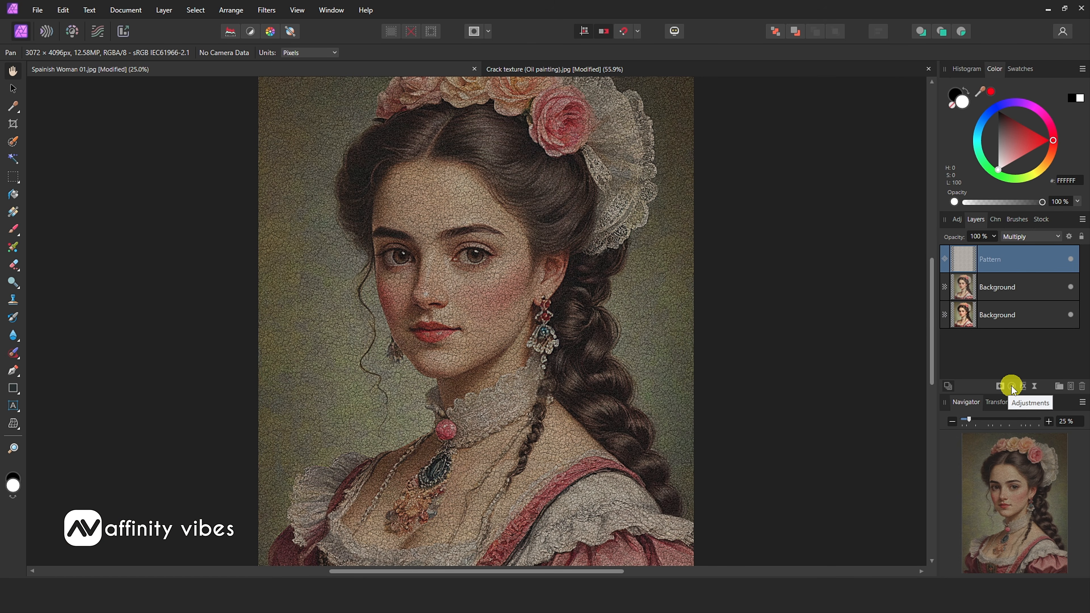
{"action": "left_click", "coordinate": [1012, 387]}
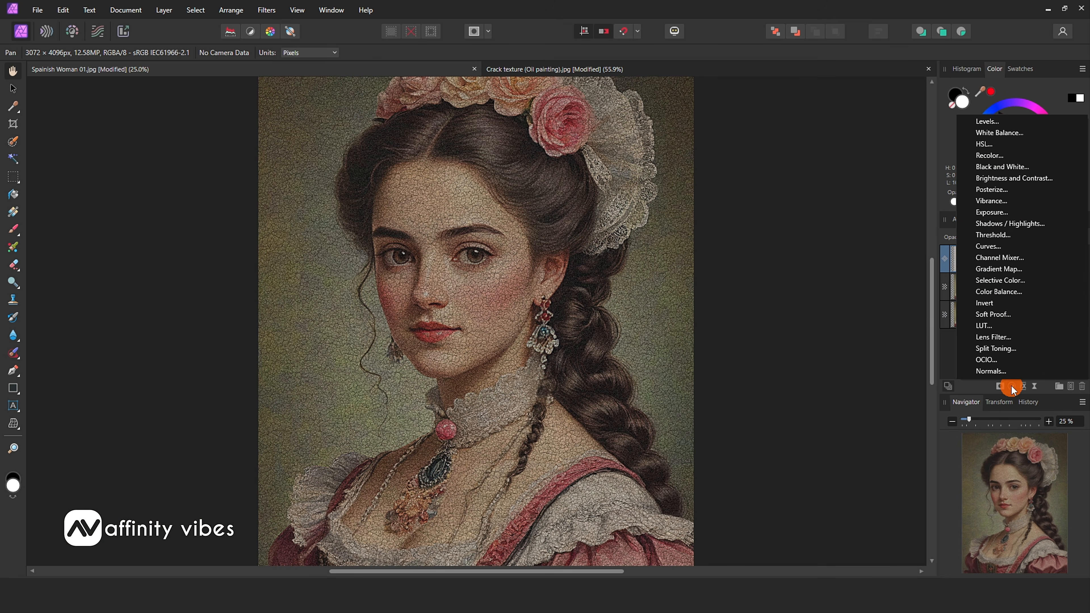
{"action": "left_click", "coordinate": [982, 121]}
{"action": "left_click_drag", "start_coordinate": [810, 285], "coordinate": [785, 105]}
{"action": "left_click_drag", "start_coordinate": [875, 263], "coordinate": [836, 263]}
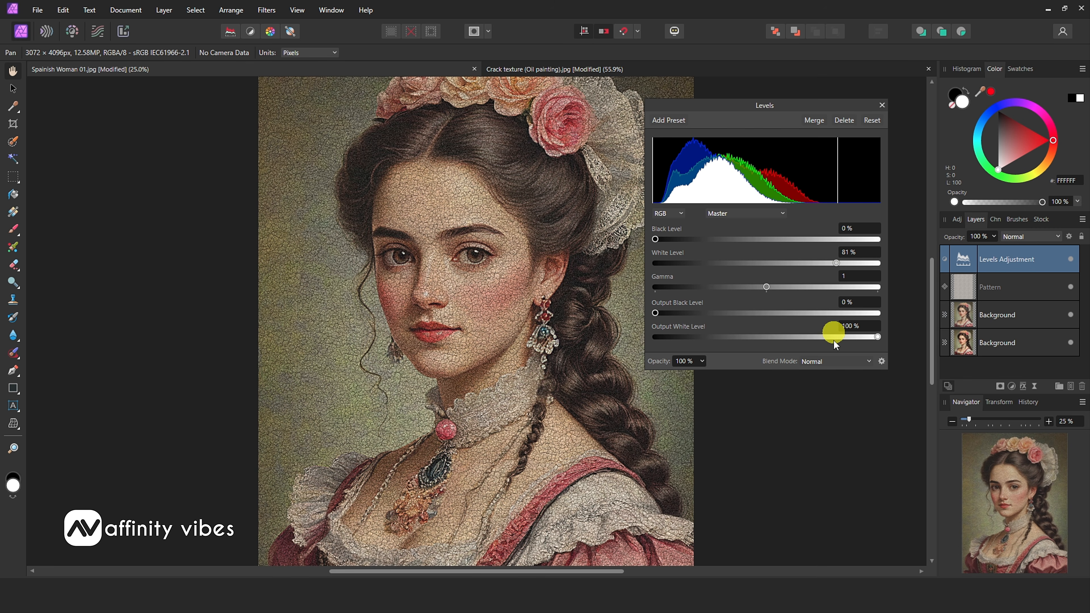
{"action": "left_click_drag", "start_coordinate": [766, 287], "coordinate": [758, 288]}
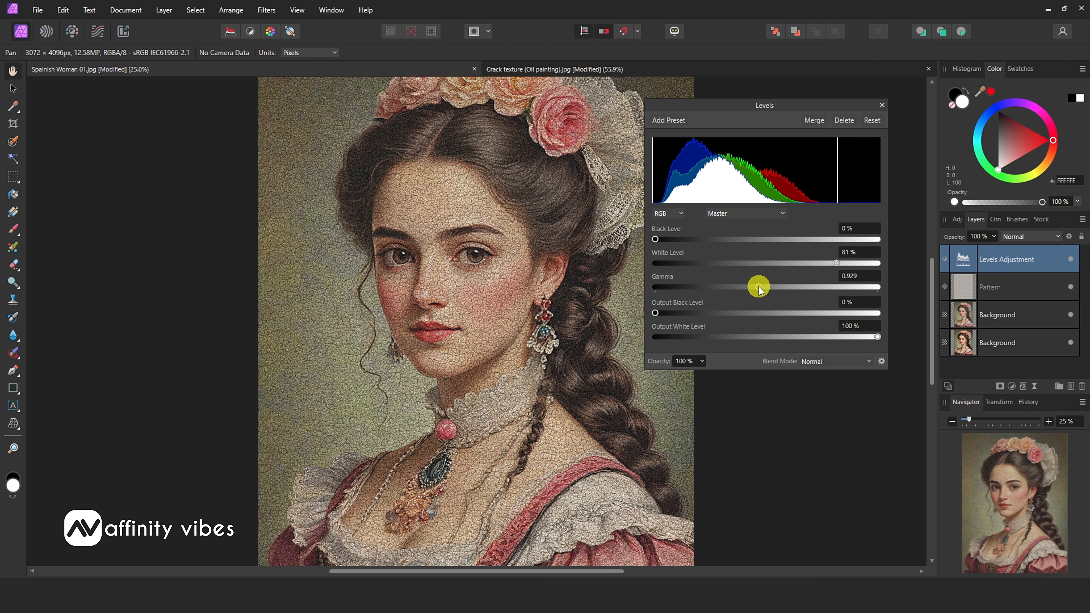
{"action": "left_click_drag", "start_coordinate": [836, 264], "coordinate": [832, 264]}
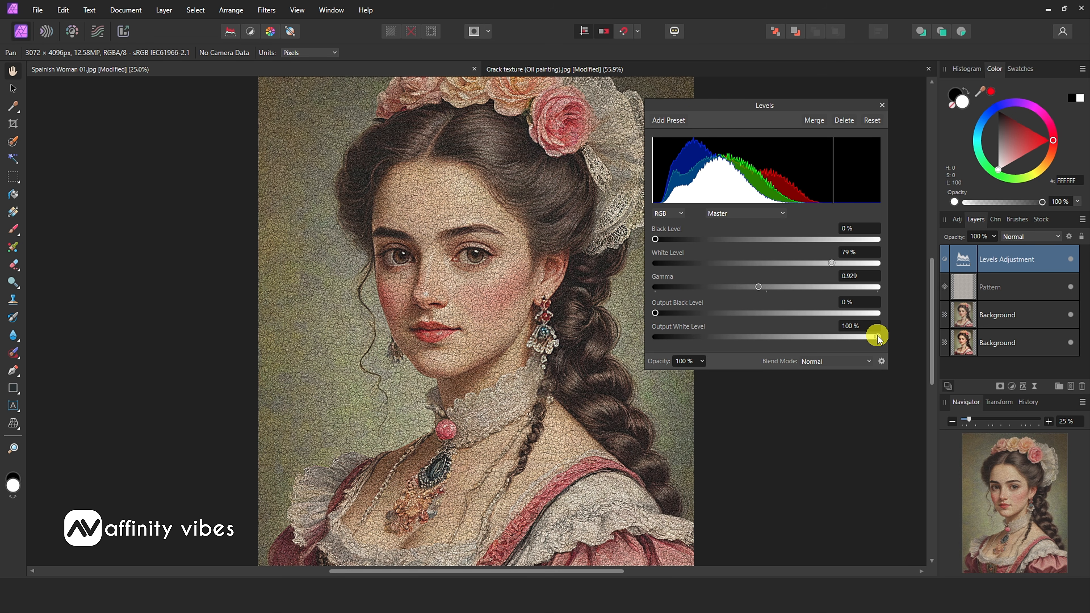
- Set the Levels adjustment's black level to 2%, keep the output white level at 100%, and close its settings
{"action": "left_click_drag", "start_coordinate": [876, 337], "coordinate": [878, 336]}
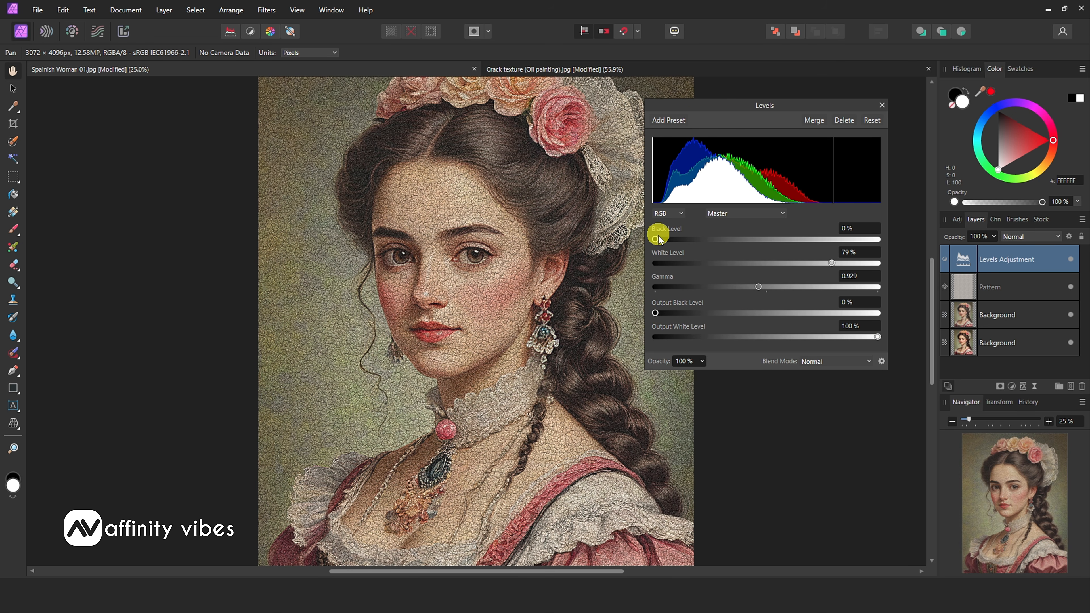
{"action": "left_click_drag", "start_coordinate": [657, 239], "coordinate": [660, 239]}
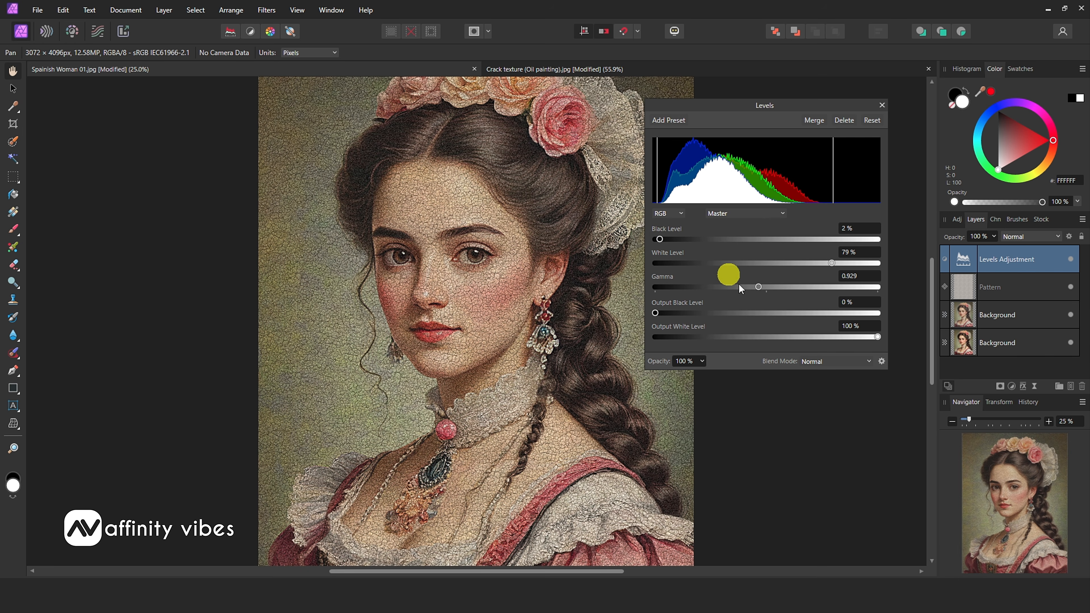
{"action": "left_click", "coordinate": [882, 106]}
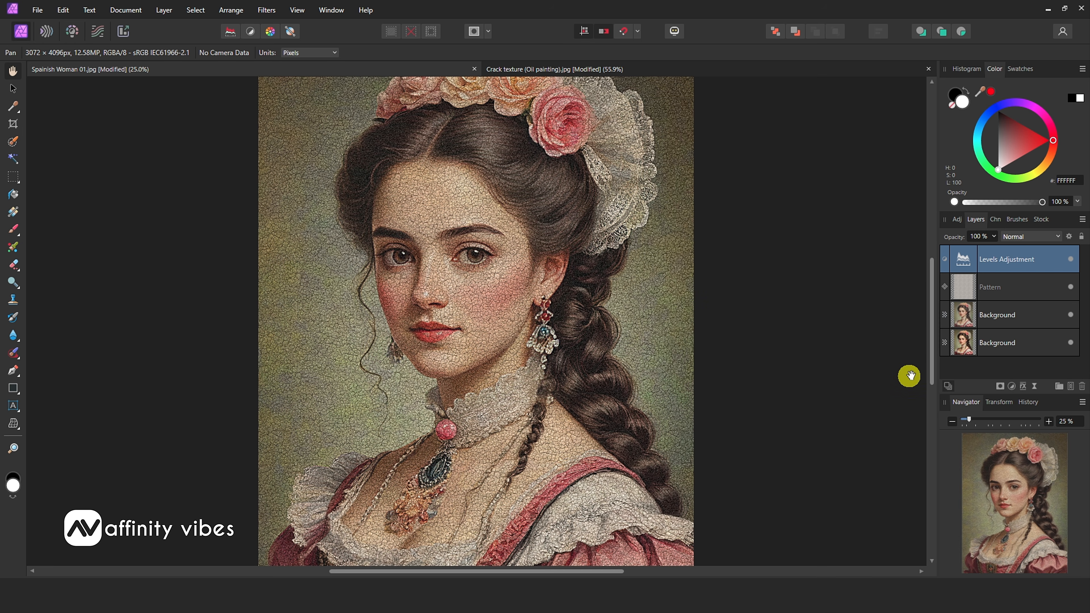
- Add a Vibrance adjustment above the Levels adjustment with vibrance at 20% and saturation at 0%
{"action": "left_click", "coordinate": [1012, 386]}
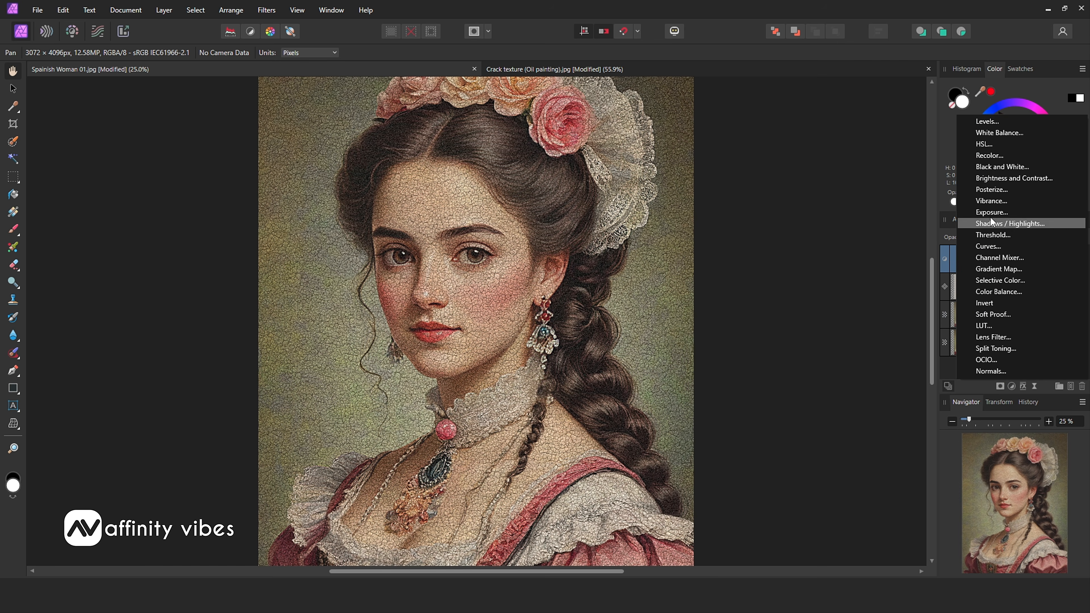
{"action": "left_click", "coordinate": [991, 201]}
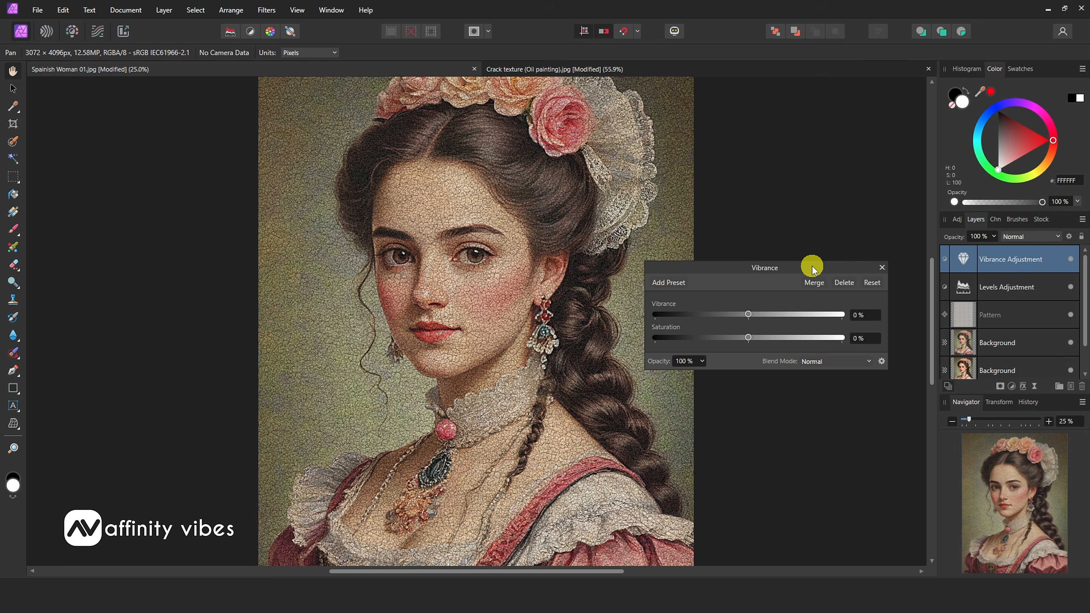
{"action": "left_click_drag", "start_coordinate": [810, 267], "coordinate": [825, 141]}
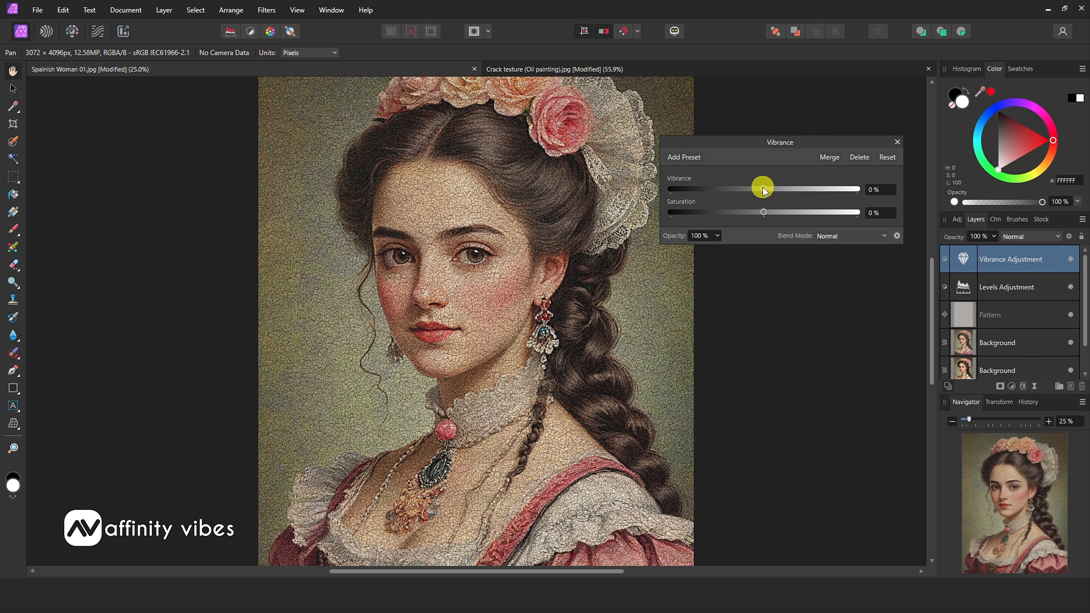
{"action": "left_click_drag", "start_coordinate": [764, 189], "coordinate": [784, 192]}
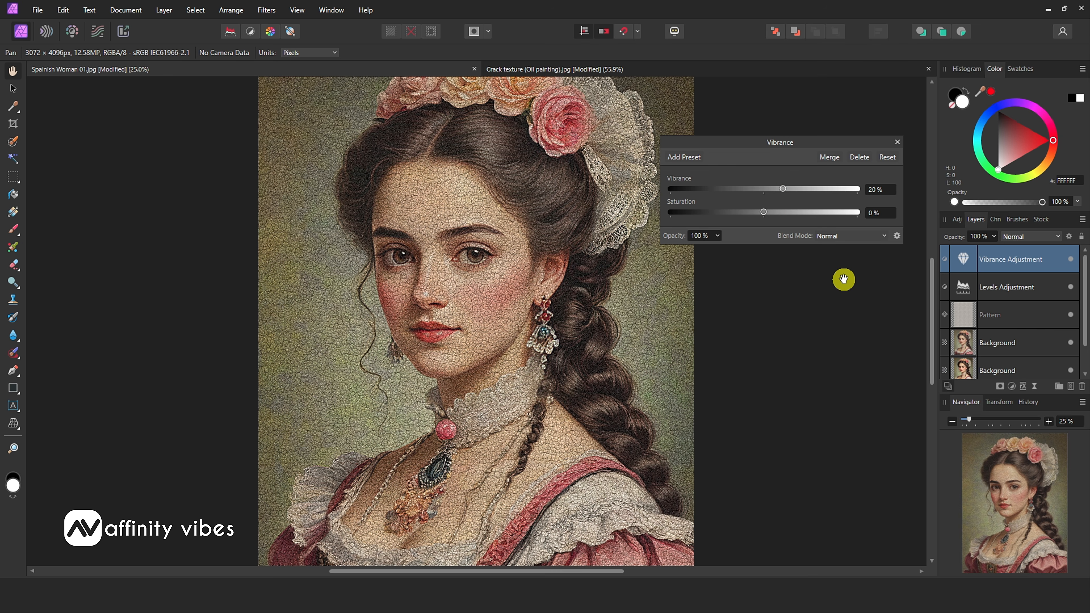
{"action": "left_click", "coordinate": [898, 143]}
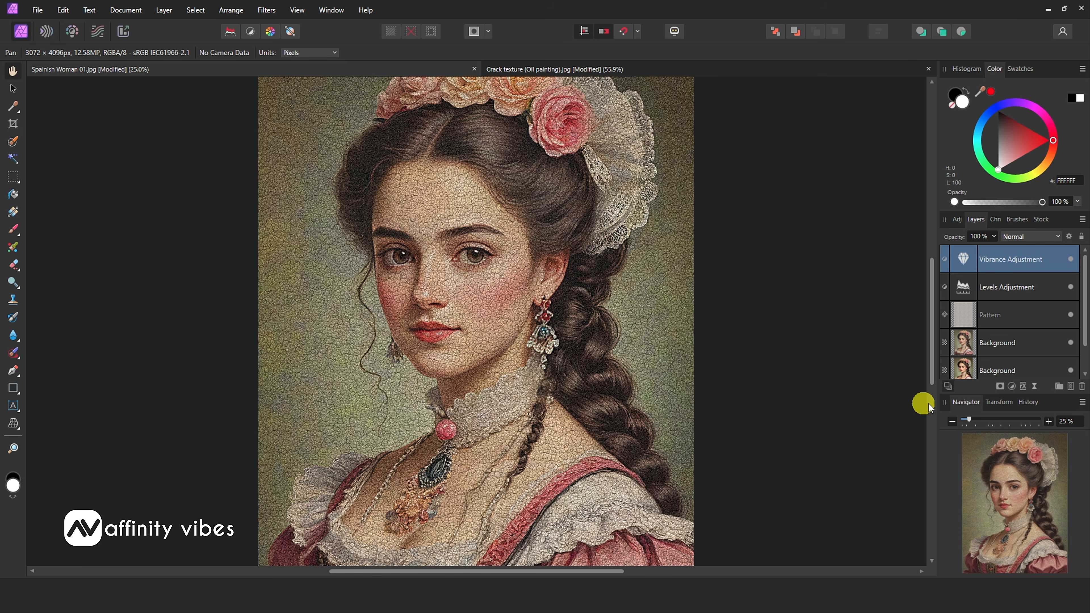
- Add an orange Lens Filter adjustment above the Vibrance adjustment and slightly lower its optical density, keeping Preserve Luminosity on
{"action": "left_click", "coordinate": [1014, 387]}
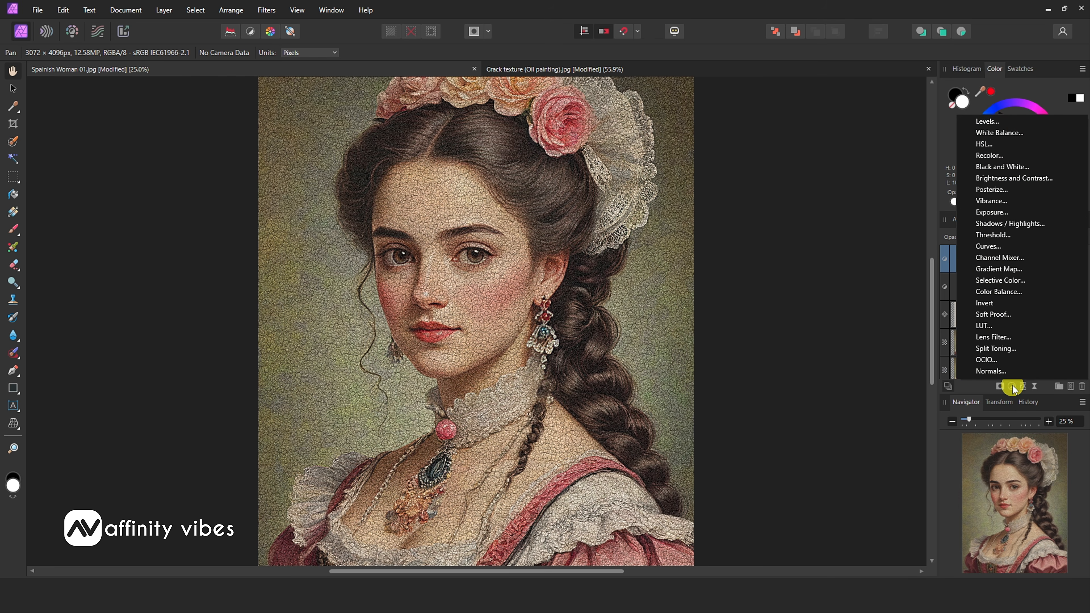
{"action": "left_click", "coordinate": [1009, 336]}
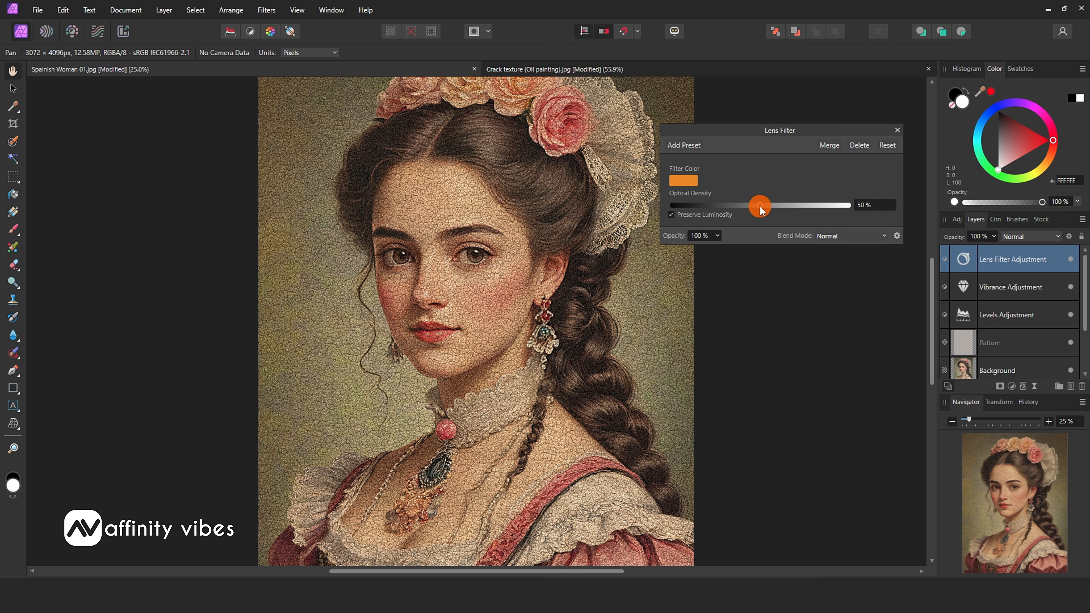
{"action": "left_click_drag", "start_coordinate": [760, 206], "coordinate": [747, 205]}
{"action": "left_click", "coordinate": [896, 130]}
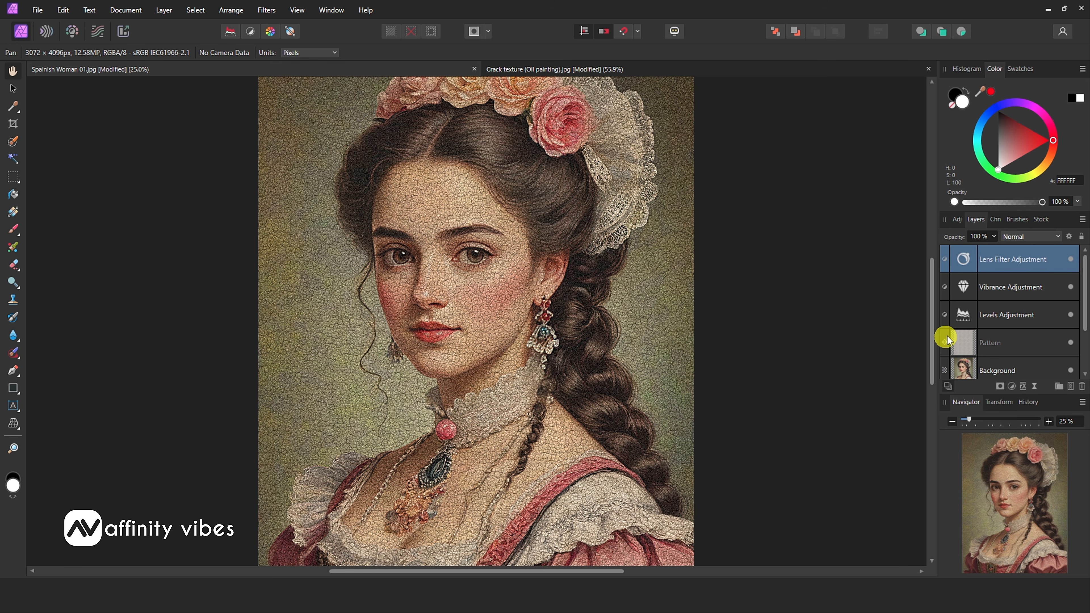
- Group all layers from the upper Background up to the Lens Filter adjustment and name the group Effects
{"action": "scroll", "coordinate": [1012, 327], "scroll_direction": "down", "scroll_amount": 2}
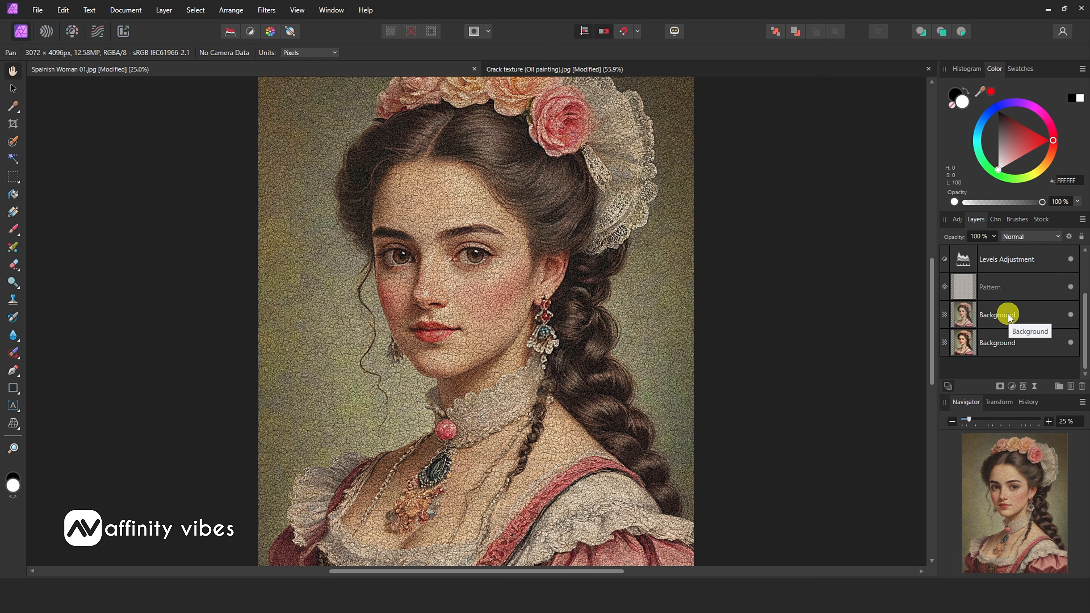
{"action": "left_click", "coordinate": [1014, 328]}
{"action": "key", "text": "Delete"}
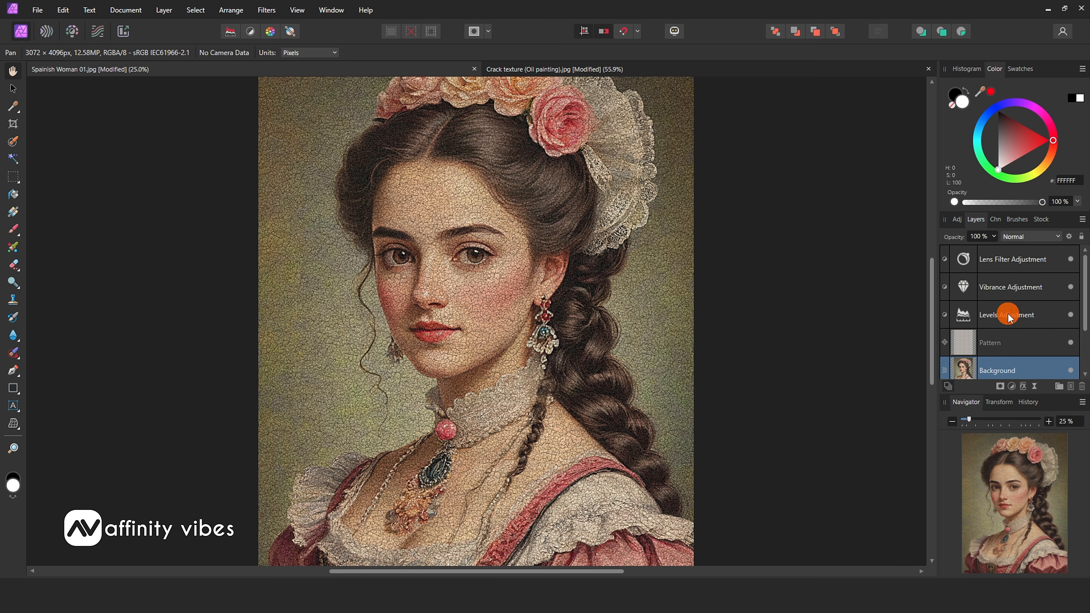
{"action": "left_click", "coordinate": [1009, 258], "text": "shift"}
{"action": "key", "text": "ctrl+g"}
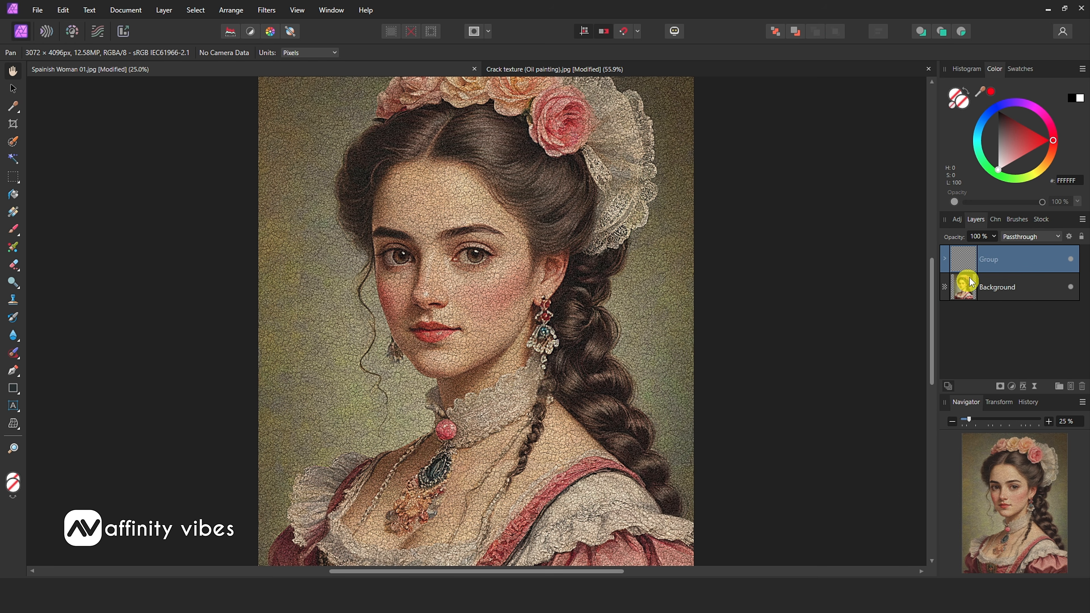
{"action": "double_click", "coordinate": [986, 259]}
{"action": "type", "text": "Effect"}
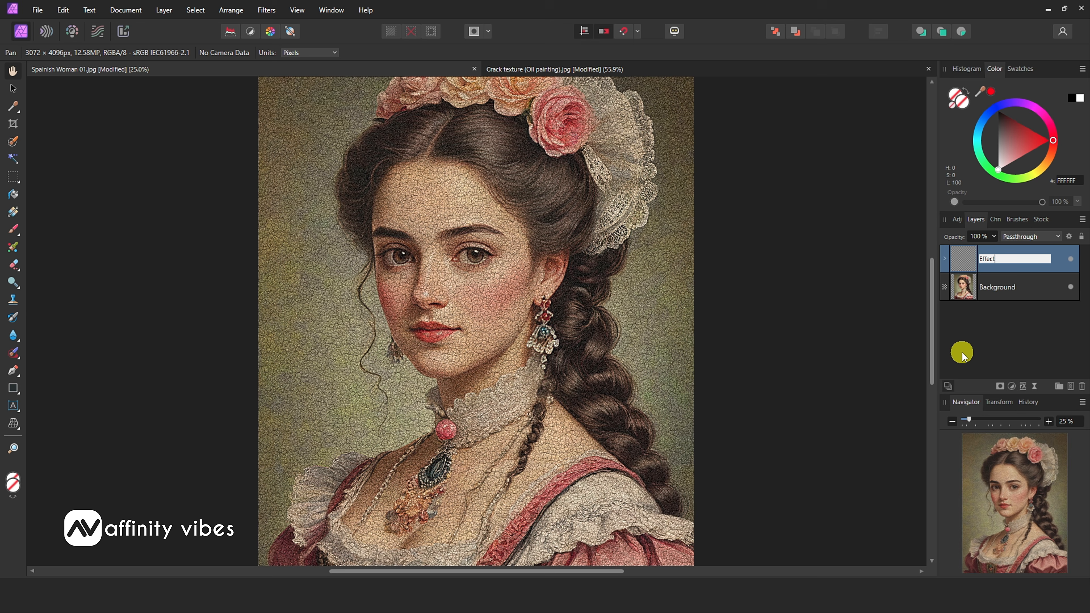
{"action": "type", "text": "s"}
{"action": "key", "text": "Return"}
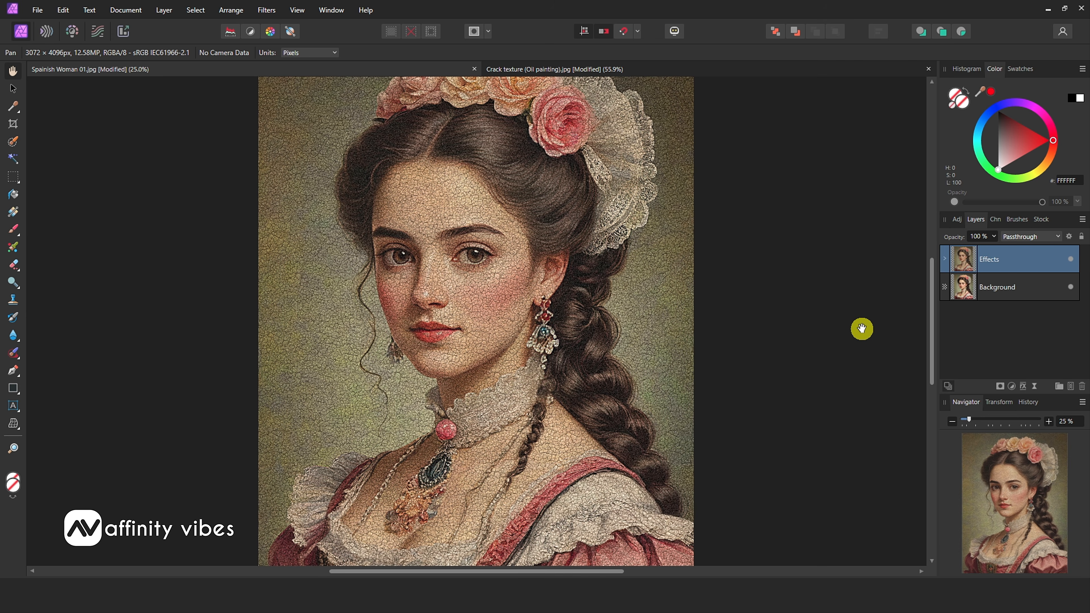
- Examine the finished portrait as a whole and the crack texture on the face up close at 50% zoom
{"action": "key", "text": "ctrl+0"}
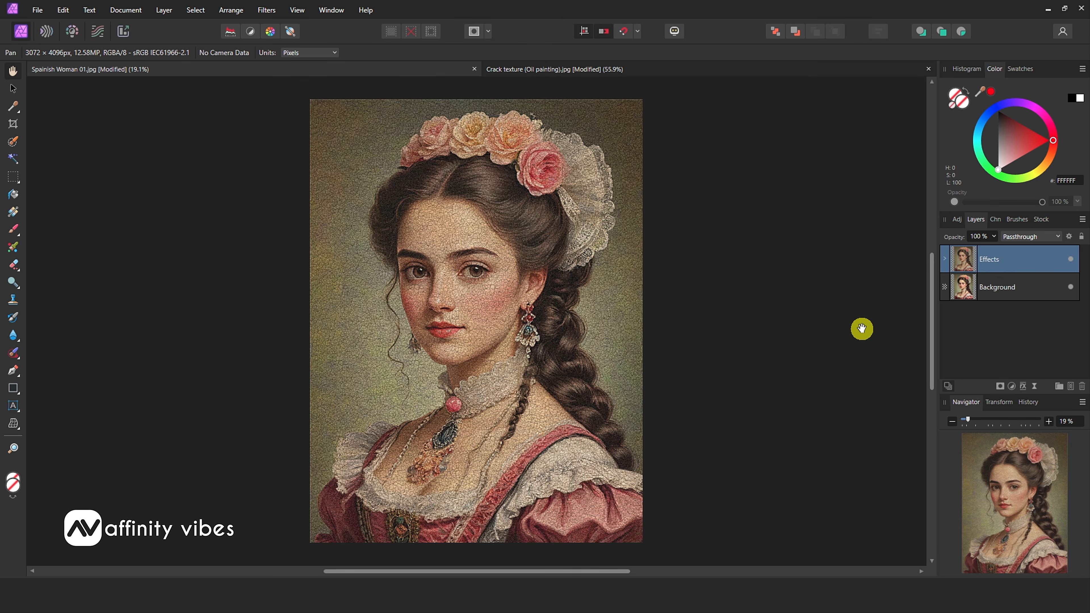
{"action": "key", "text": "ctrl+plus"}
{"action": "key", "text": "ctrl+plus"}
{"action": "key", "text": "ctrl+plus"}
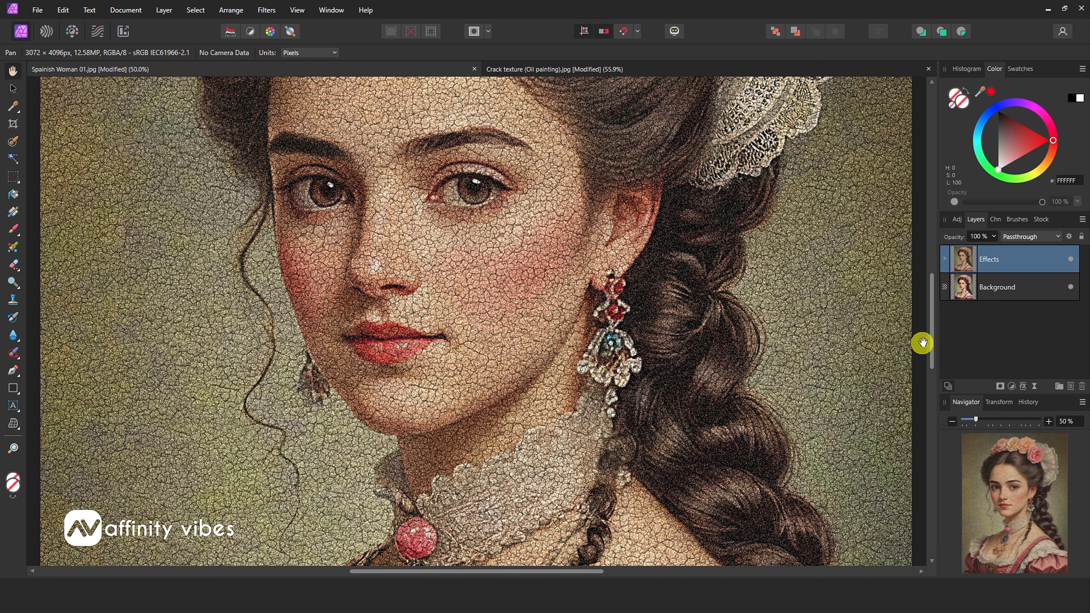
{"action": "mouse_move", "coordinate": [931, 348]}
{"action": "left_mouse_down"}
{"action": "mouse_move", "coordinate": [934, 292]}
{"action": "mouse_move", "coordinate": [932, 346]}
{"action": "left_mouse_up"}
{"action": "mouse_move", "coordinate": [593, 569]}
{"action": "left_mouse_down"}
{"action": "mouse_move", "coordinate": [569, 569]}
{"action": "mouse_move", "coordinate": [611, 565]}
{"action": "mouse_move", "coordinate": [601, 567]}
{"action": "left_mouse_up"}
{"action": "mouse_move", "coordinate": [929, 341]}
{"action": "left_mouse_down"}
{"action": "mouse_move", "coordinate": [932, 414]}
{"action": "mouse_move", "coordinate": [938, 341]}
{"action": "left_mouse_up"}
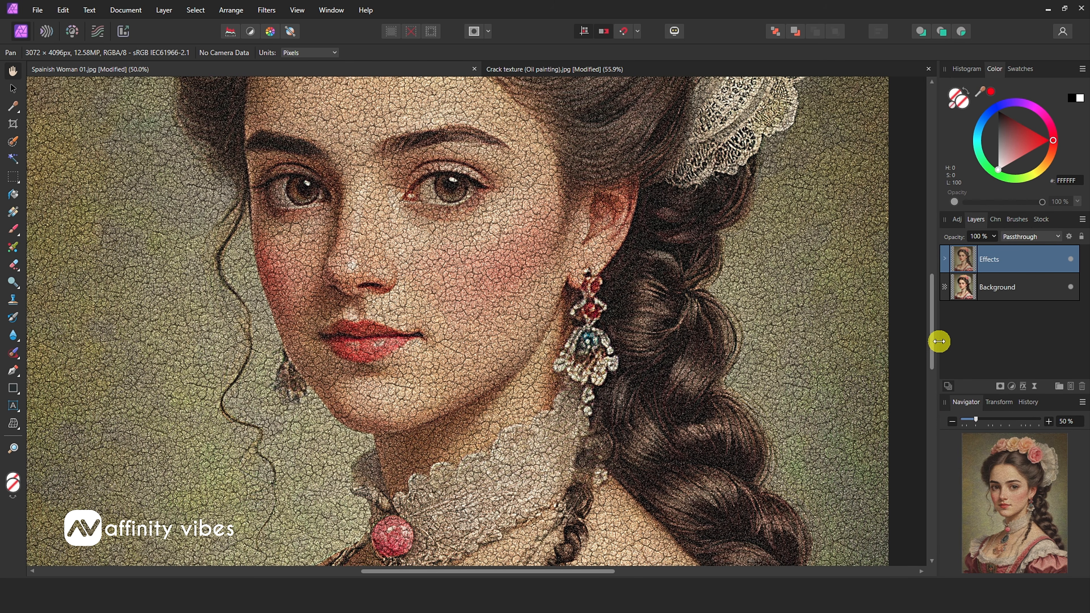
{"action": "key", "text": "ctrl+minus"}
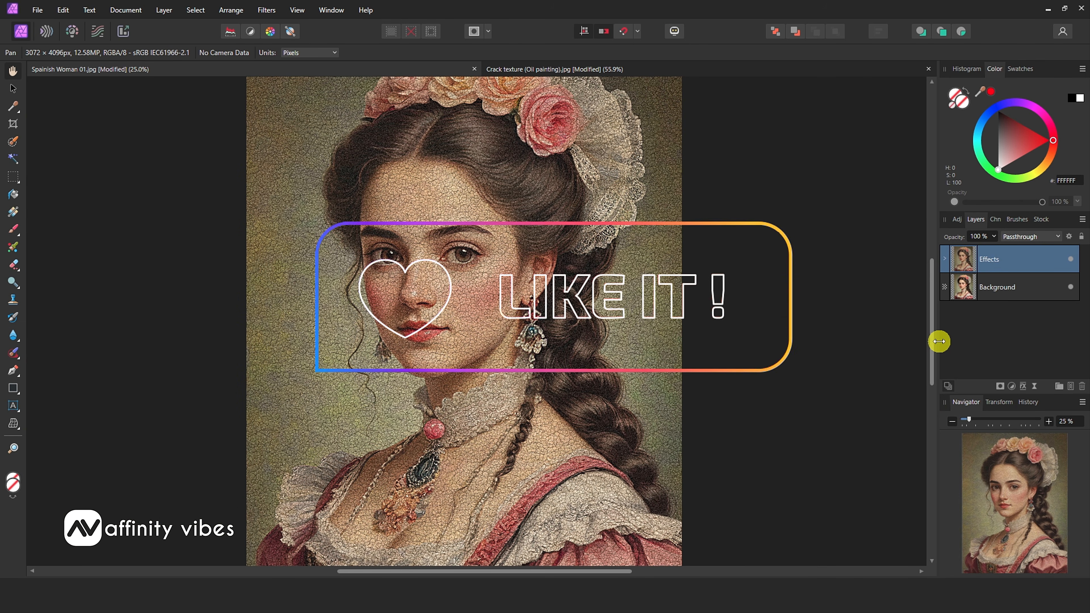
{"action": "mouse_move", "coordinate": [929, 343]}
{"action": "left_mouse_down"}
{"action": "mouse_move", "coordinate": [930, 367]}
{"action": "mouse_move", "coordinate": [930, 342]}
{"action": "left_mouse_up"}
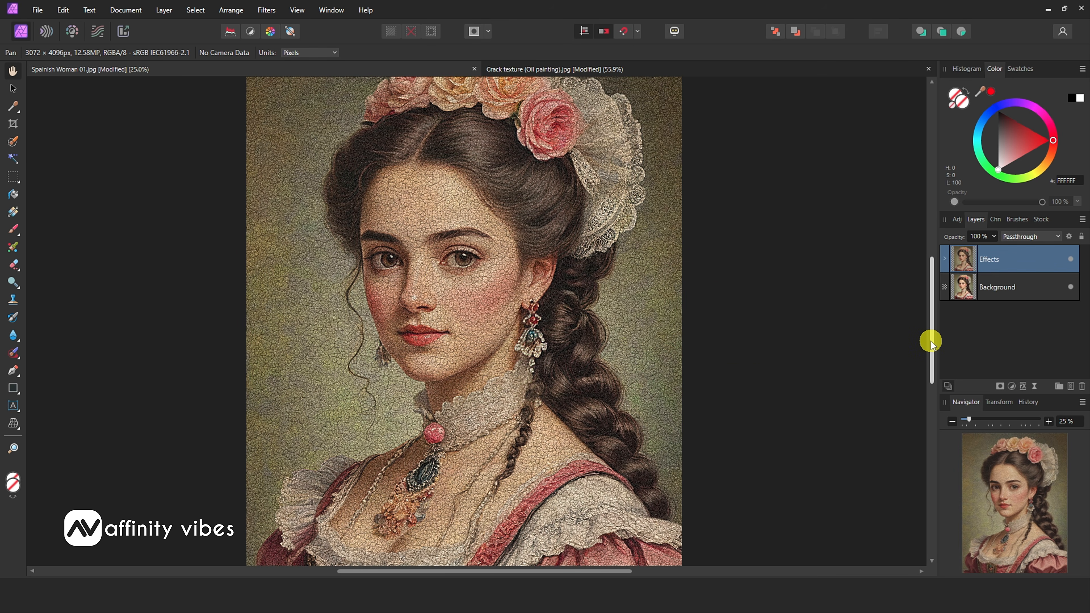